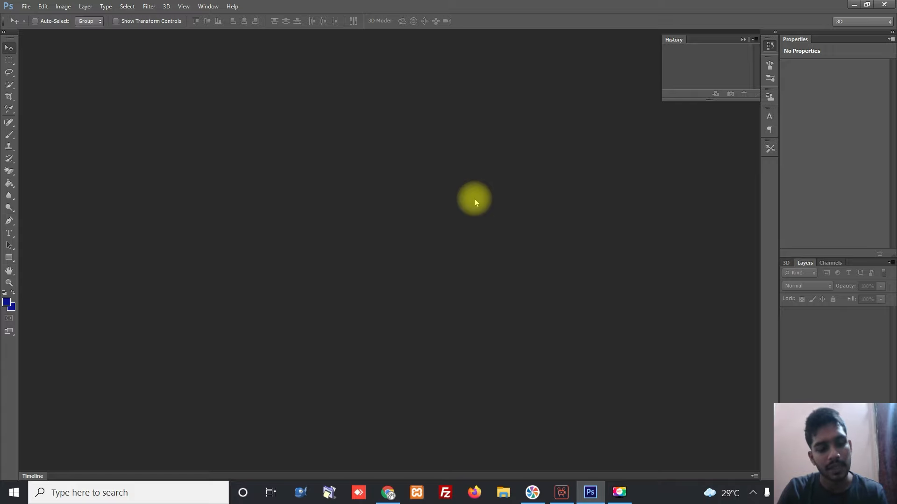
- Create a new 1500 × 750 px document at 300 pixels per inch
key("ctrl+n")
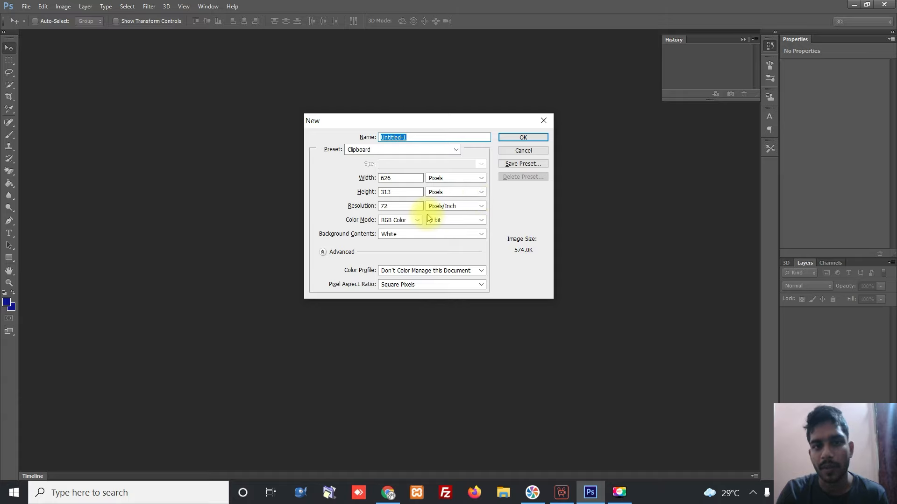
left_click(361, 176)
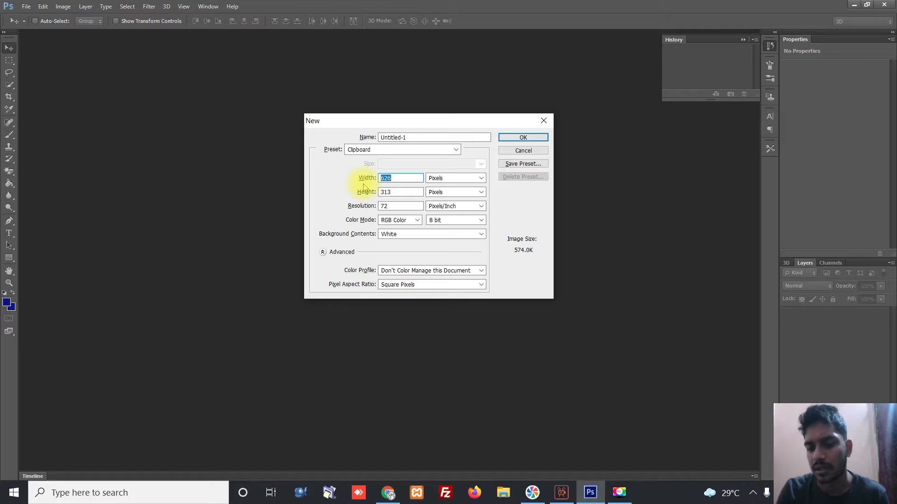
type("1500")
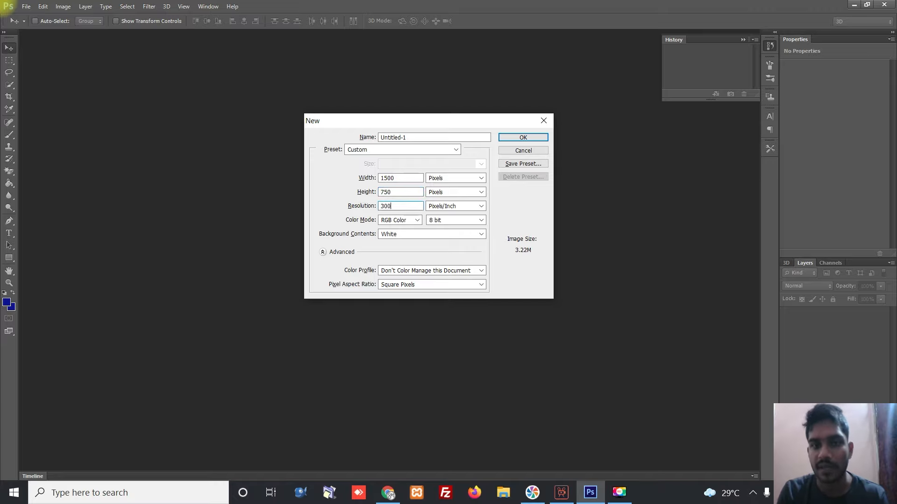
key("Return")
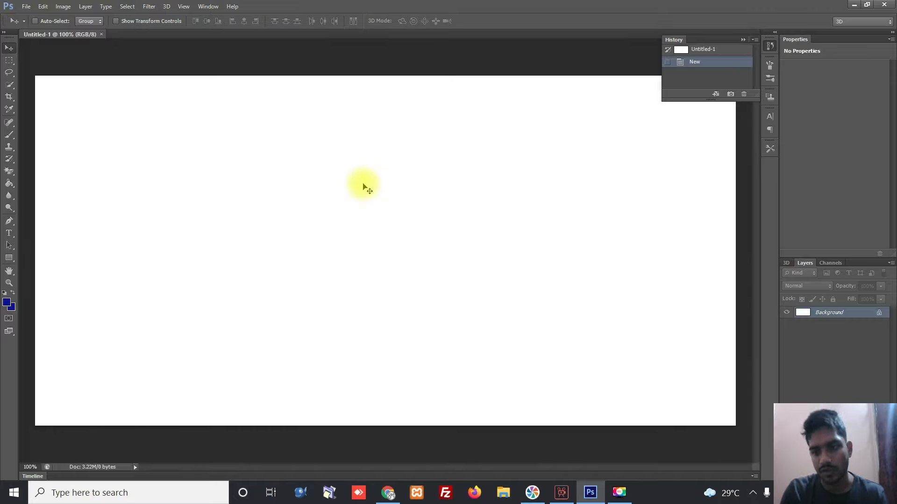
- Zoom out and convert the locked Background into an editable Layer 0
key("ctrl+minus")
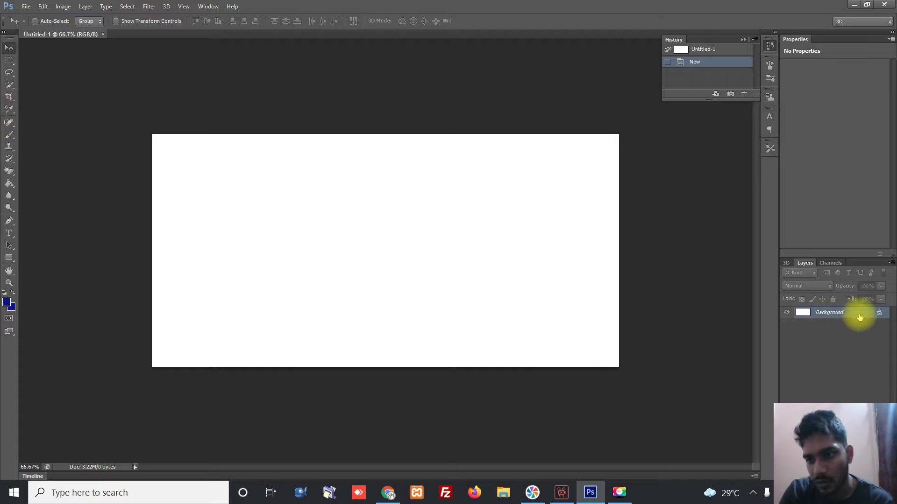
double_click(860, 318)
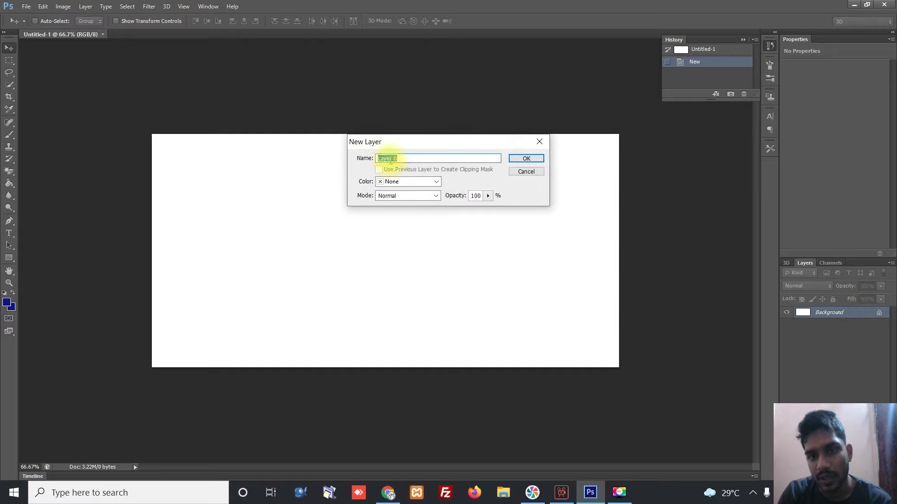
left_click(541, 159)
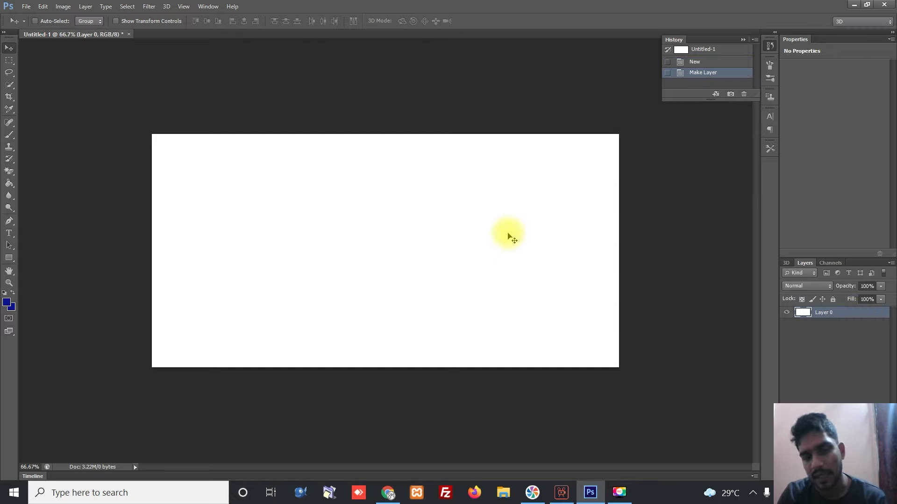
- Duplicate Layer 0 as 'Layer 0 copy'
right_click(845, 314)
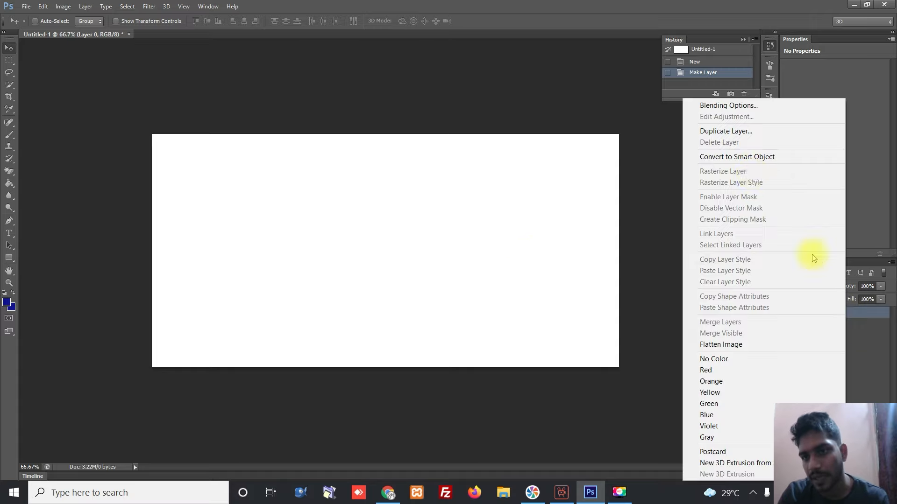
left_click(855, 312)
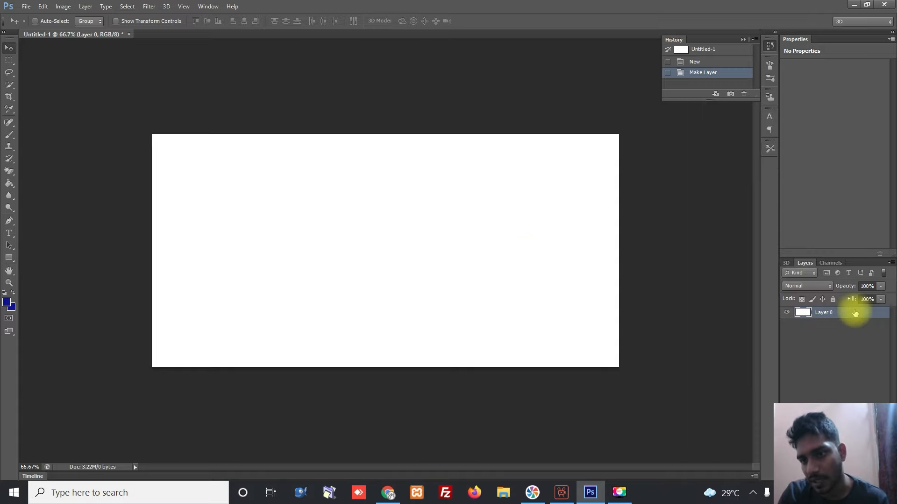
right_click(852, 314)
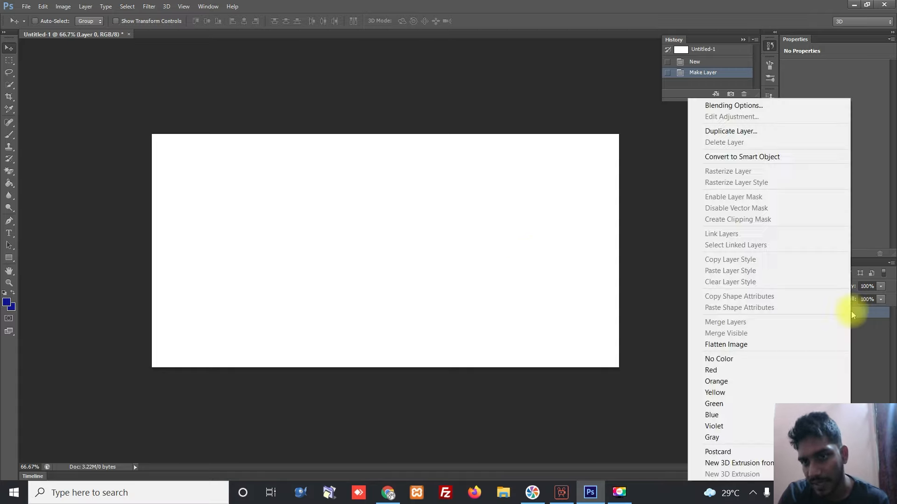
left_click(730, 132)
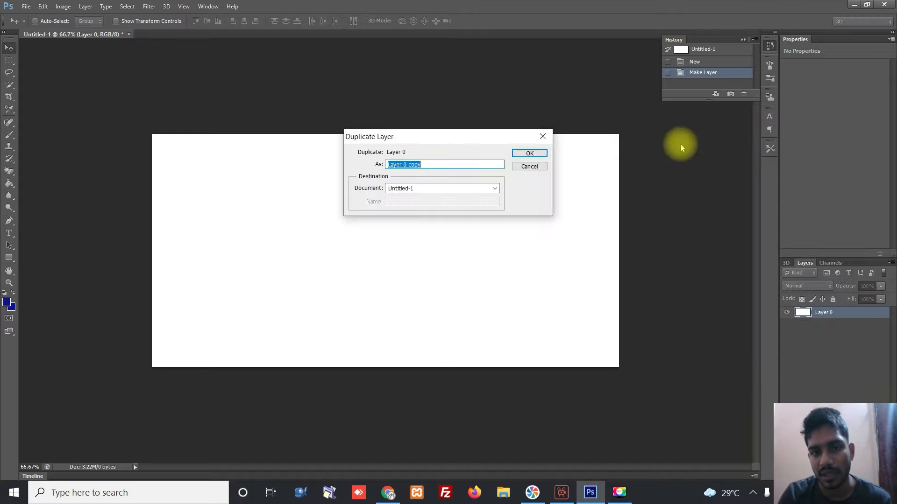
left_click(527, 153)
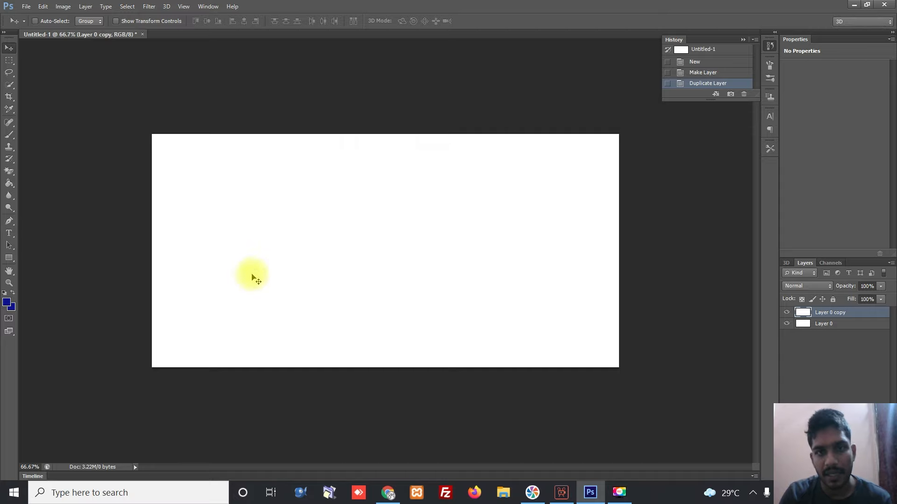
- Fill Layer 0 copy with dark blue using the Paint Bucket
left_click(10, 184)
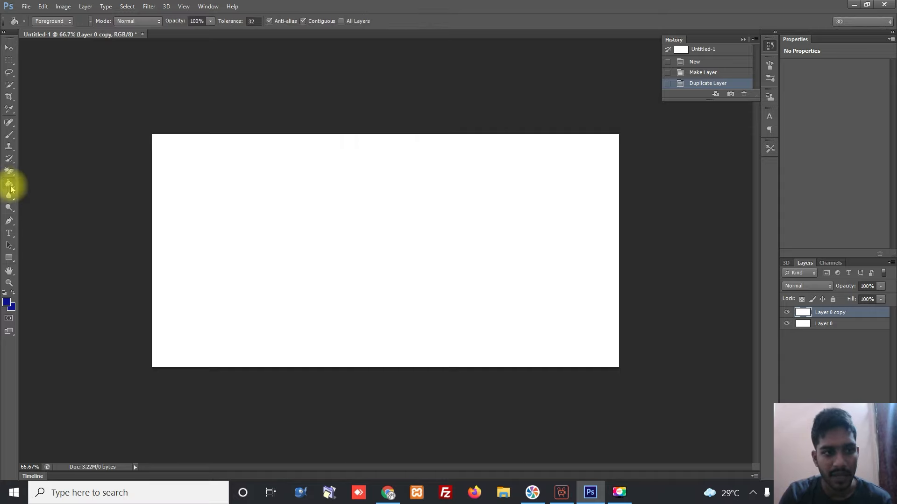
right_click(10, 185)
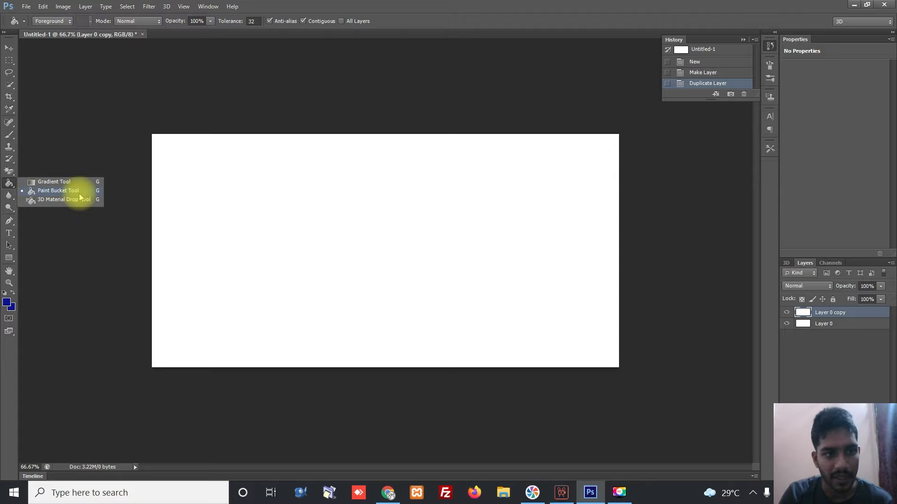
left_click(48, 191)
left_click(320, 183)
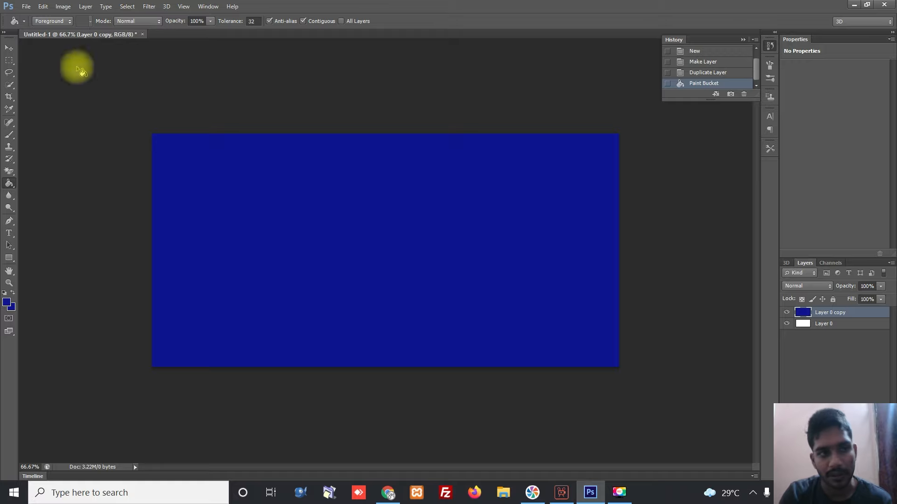
- Squeeze the blue layer into a thin vertical strip along the card's left edge
left_click(11, 48)
left_click(116, 22)
left_click(618, 251)
left_click_drag(258, 215, 171, 250)
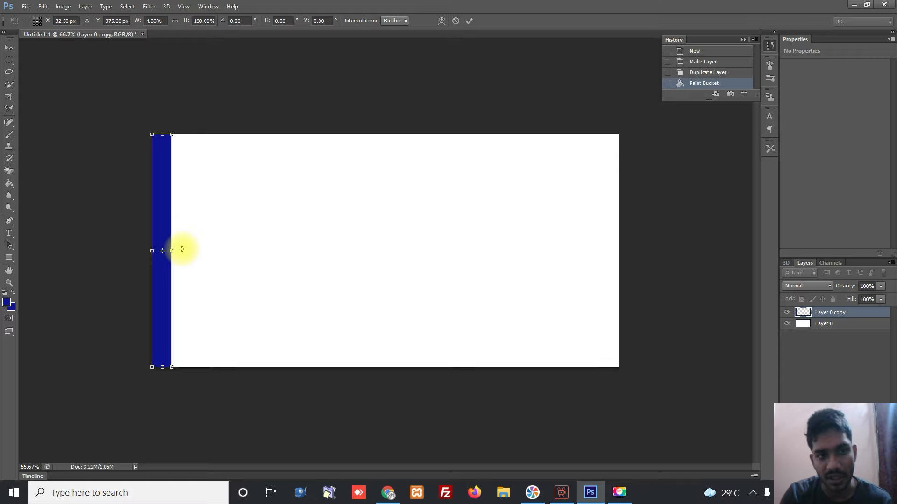
left_click(9, 51)
left_click(402, 186)
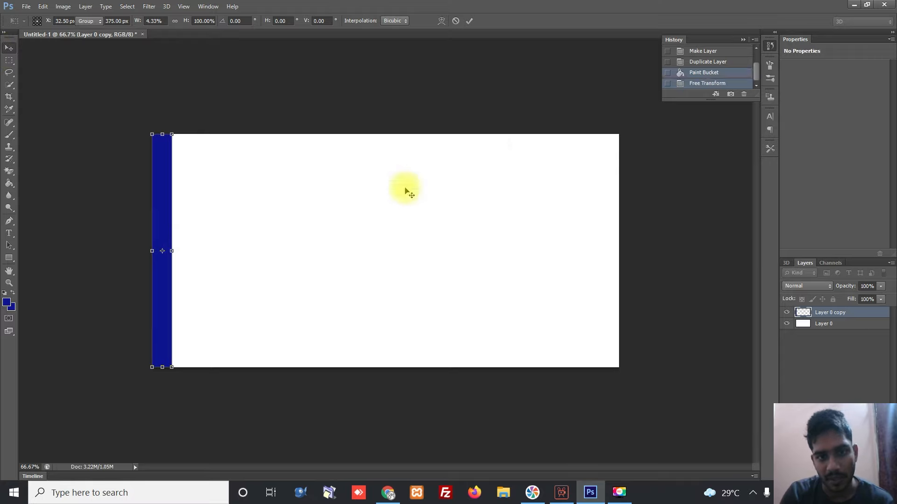
left_click(117, 21)
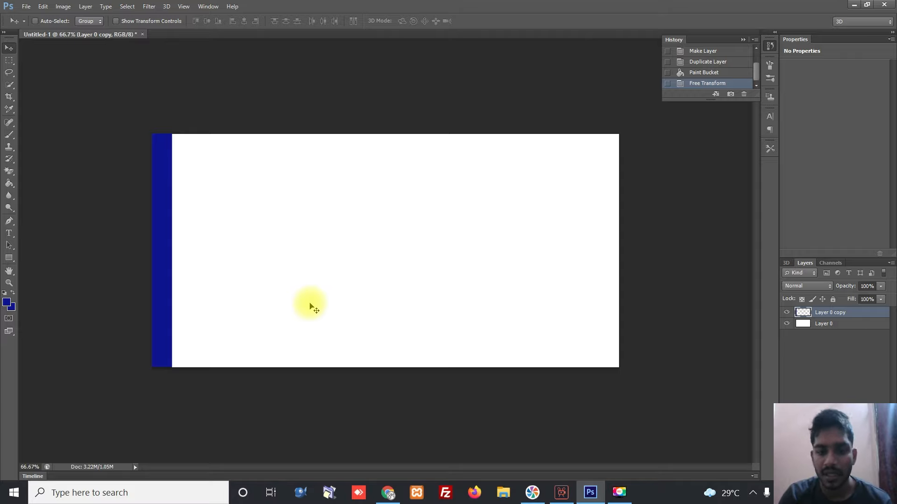
- Open logo.jpg and drag the Learn Anything logo onto the card's upper left
left_click(26, 7)
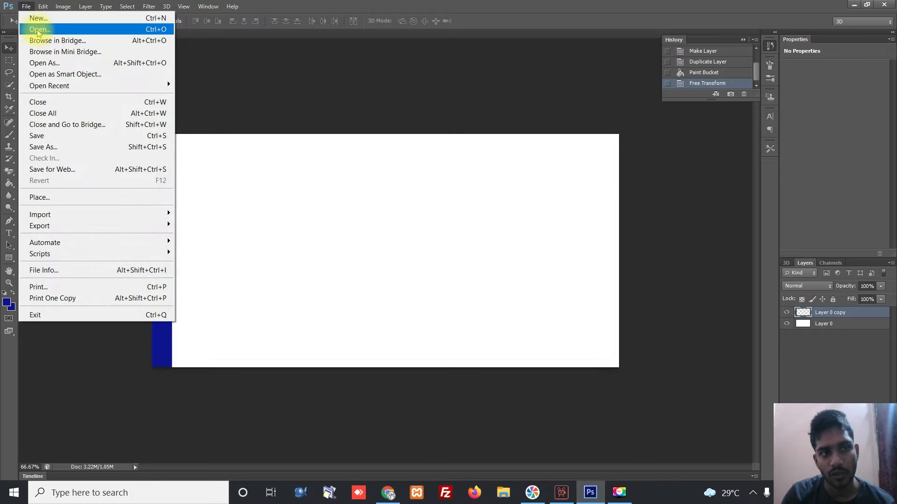
left_click(39, 30)
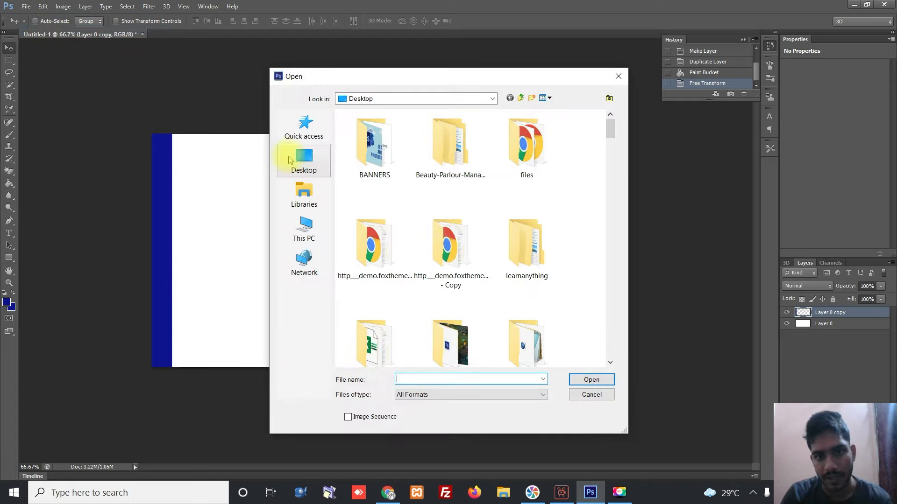
scroll(431, 246, "down", 5)
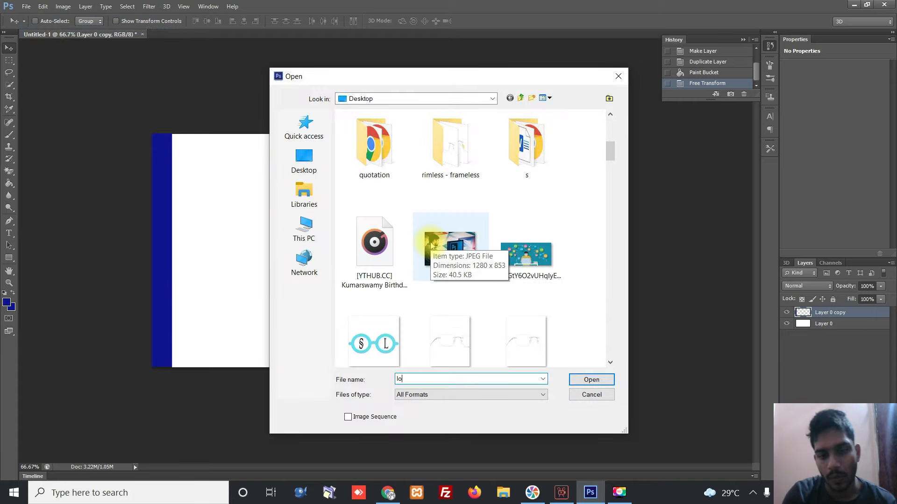
type("lo")
key("Down")
key("Down")
key("Return")
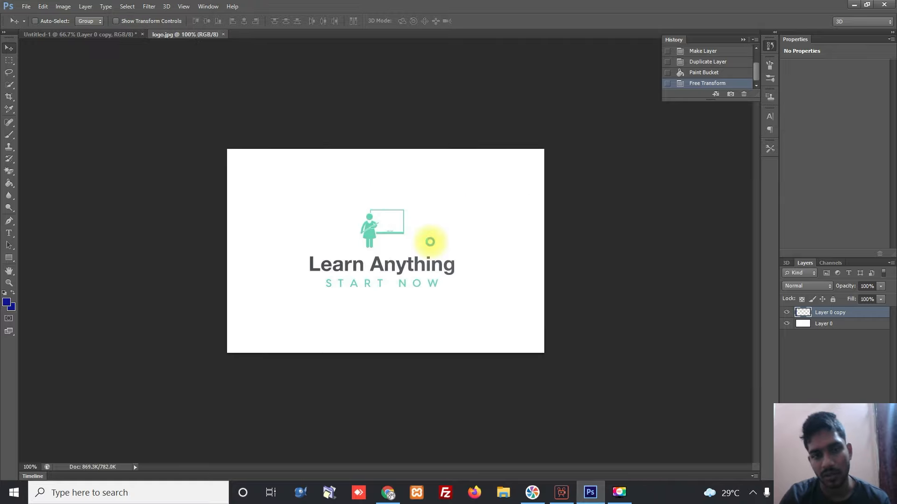
left_click_drag(426, 232, 242, 194)
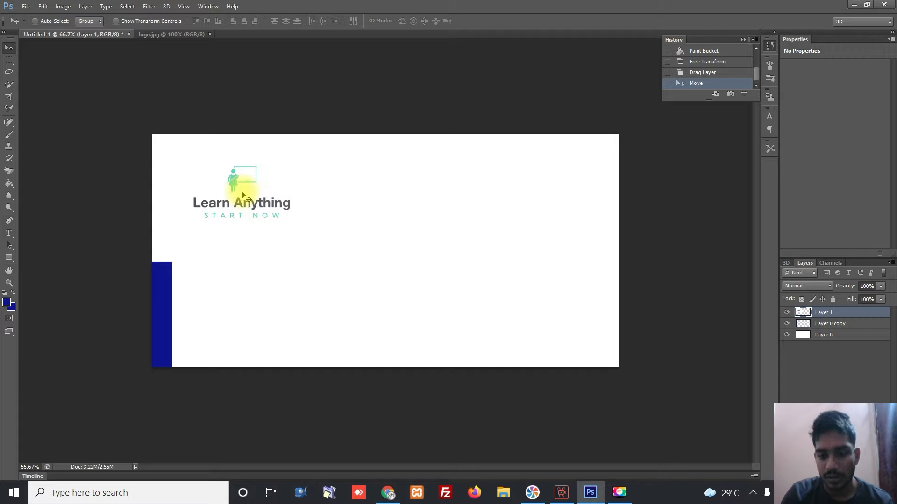
- Reorder layers so the blue strip shows full height, and nudge the logo slightly up
key("ctrl+bracketleft")
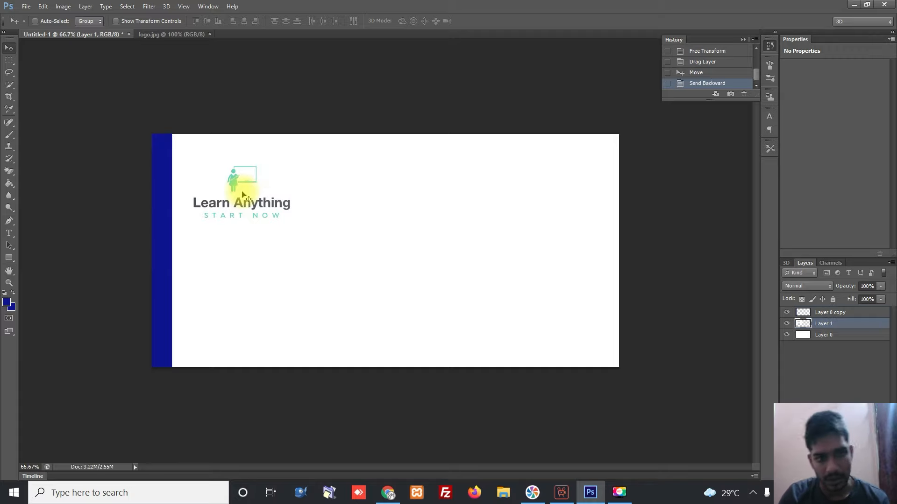
key("ctrl+z")
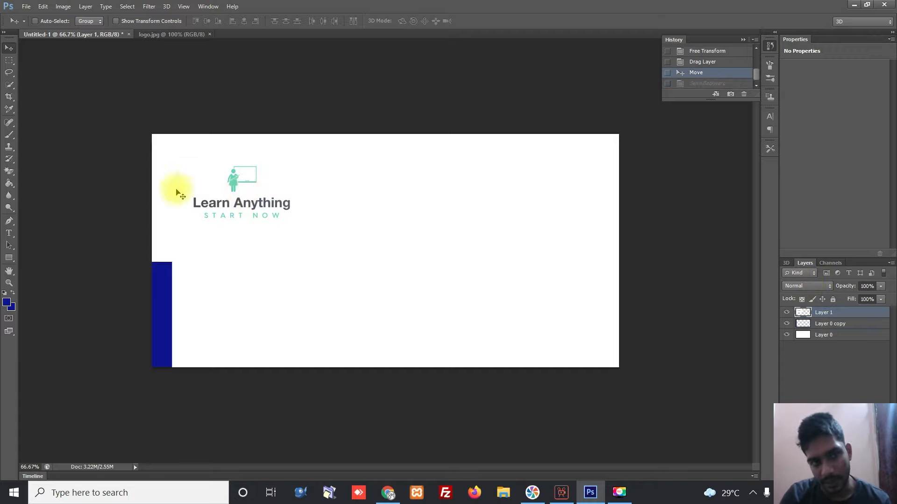
left_click_drag(849, 315, 855, 332)
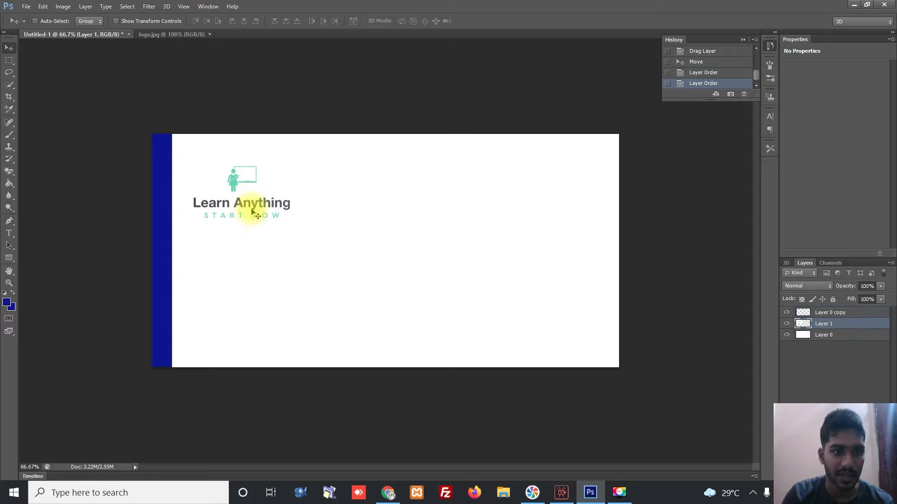
mouse_move(256, 200)
left_mouse_down()
mouse_move(261, 188)
mouse_move(264, 196)
left_mouse_up()
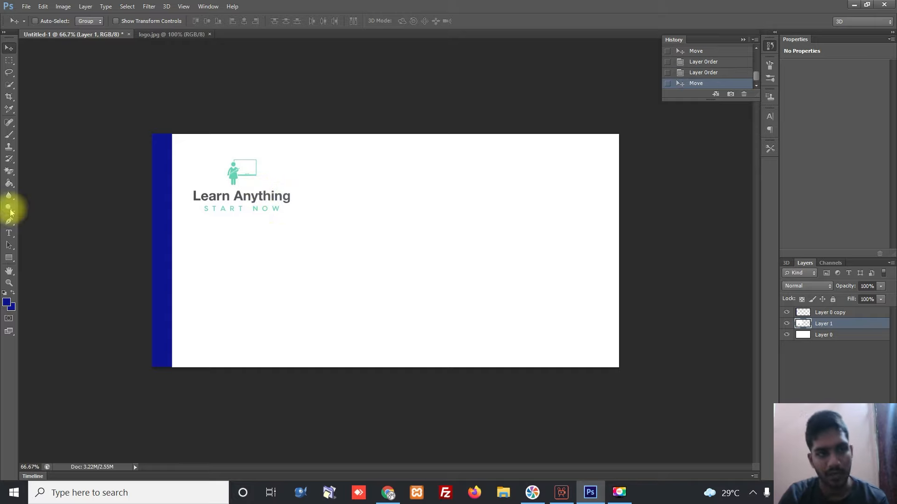
- Type a 'Name :' line with the person's full name below the logo, first name capitalised
left_click(9, 234)
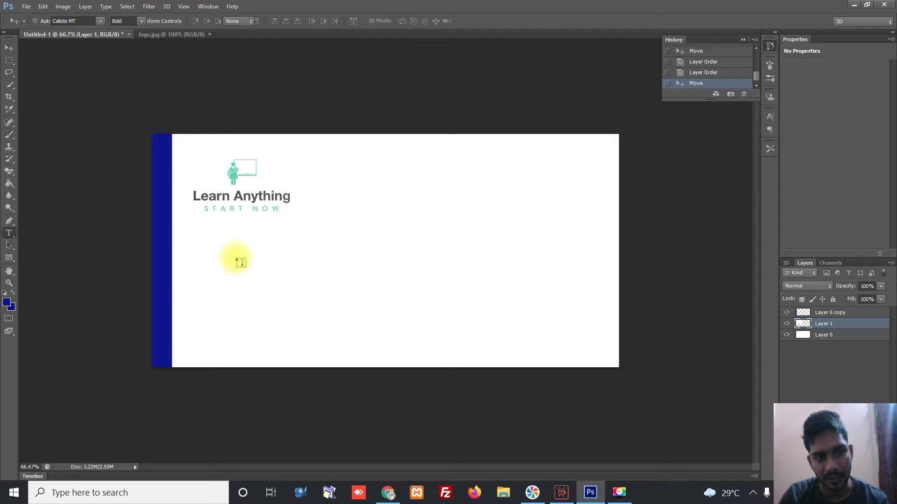
left_click(236, 260)
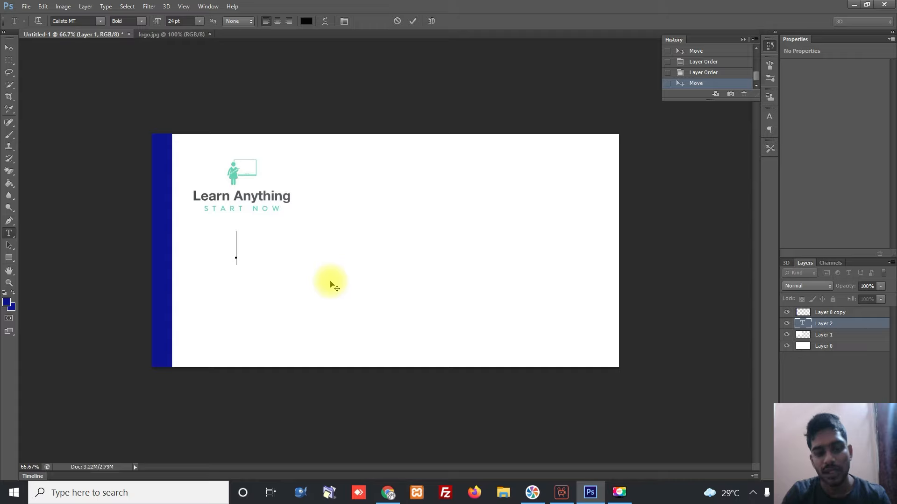
type("Name")
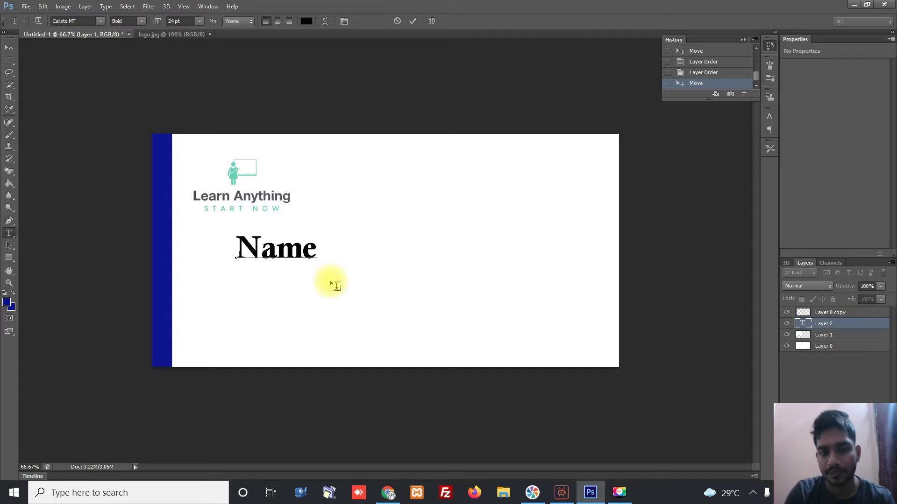
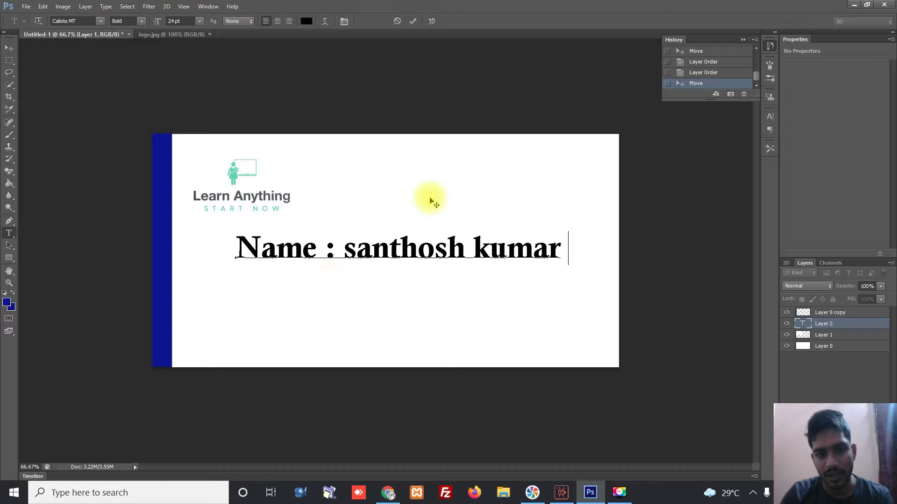
type("S")
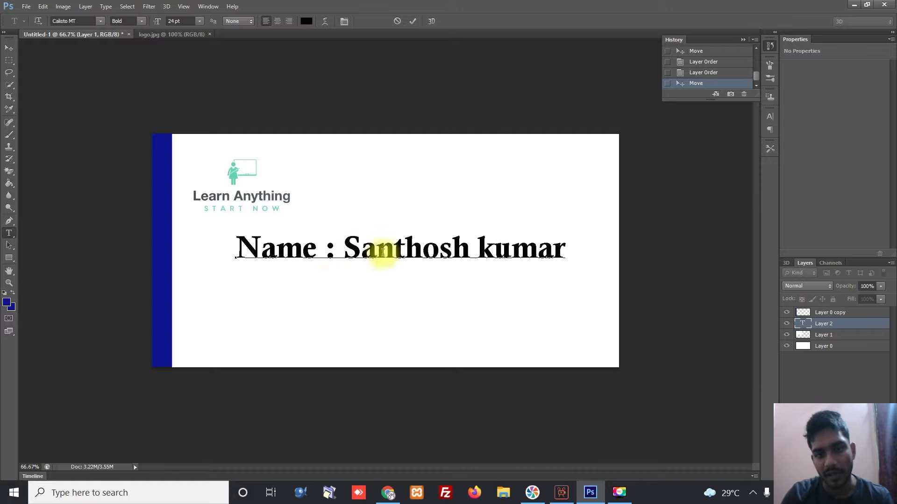
- Capitalise the surname and set the whole name line in Calibri
key("BackSpace")
type("K")
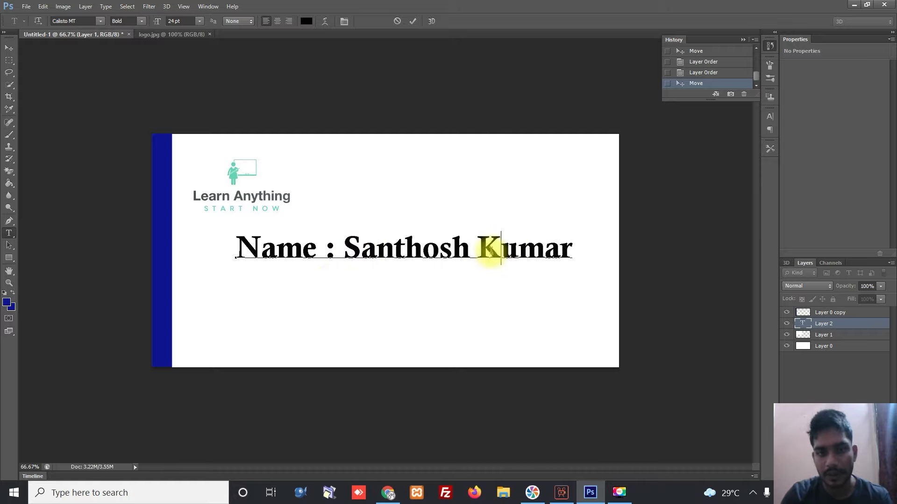
key("ctrl+a")
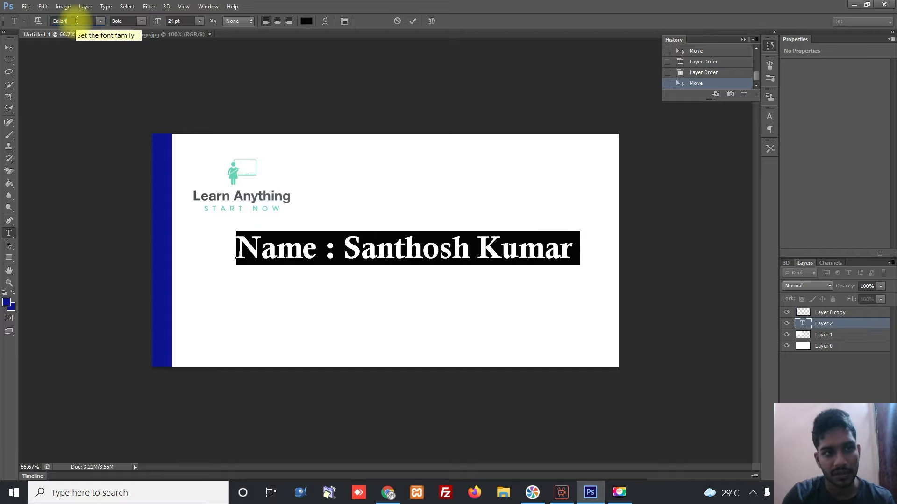
key("Return")
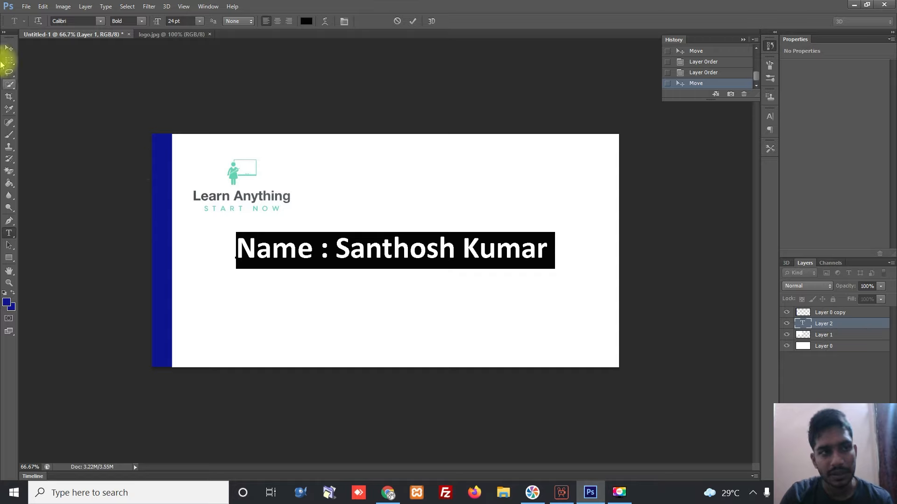
left_click(72, 21)
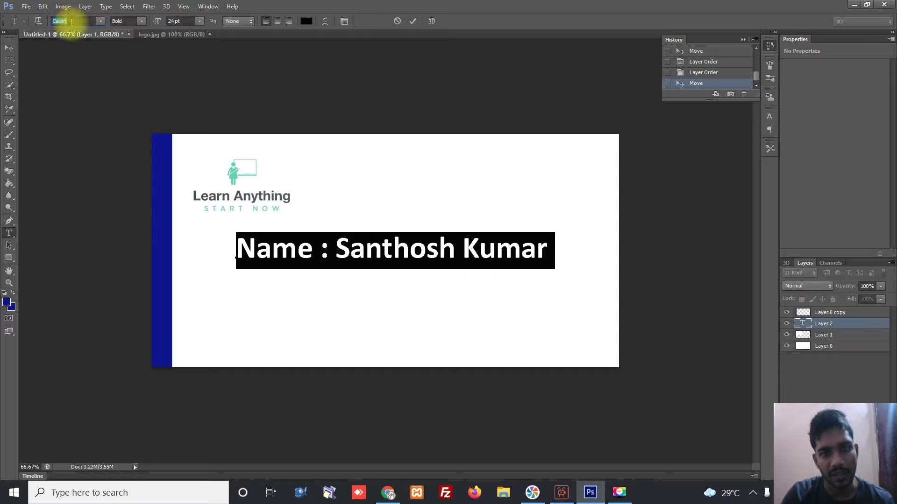
- Move the name line left under the logo and scale it down to about 53%
left_click(9, 47)
left_click_drag(336, 253, 295, 251)
key("ctrl+t")
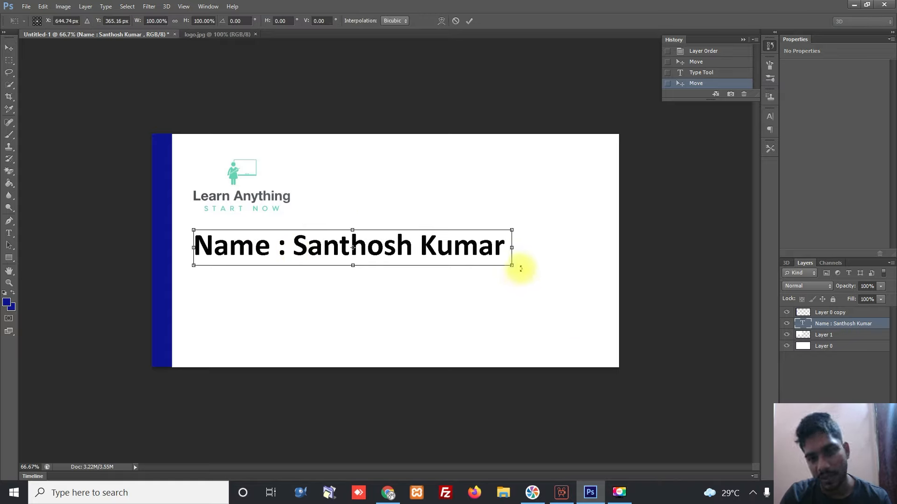
left_click_drag(512, 267, 316, 277)
key("Return")
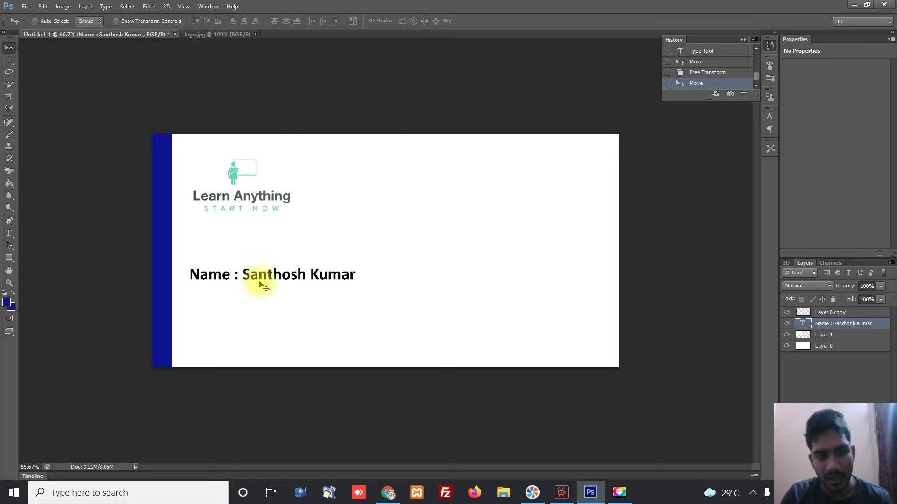
- Duplicate the name text layer and move the copy just below the name
right_click(253, 277)
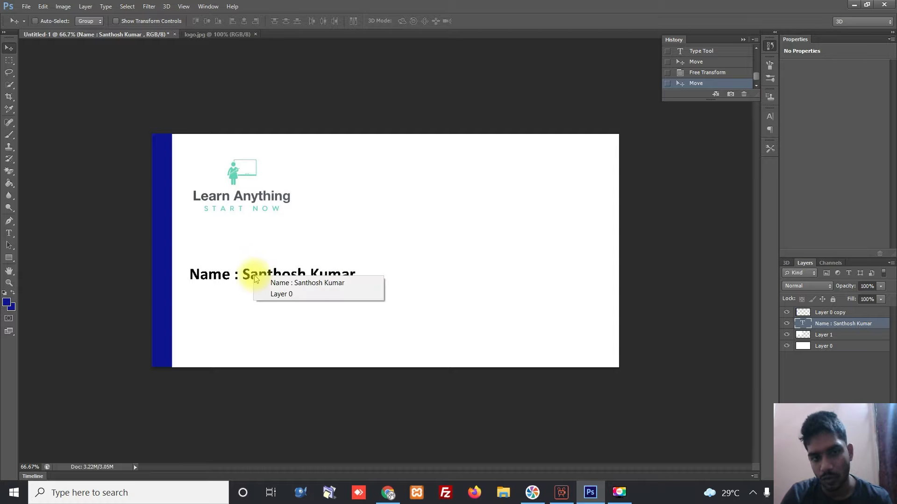
left_click(872, 325)
right_click(872, 326)
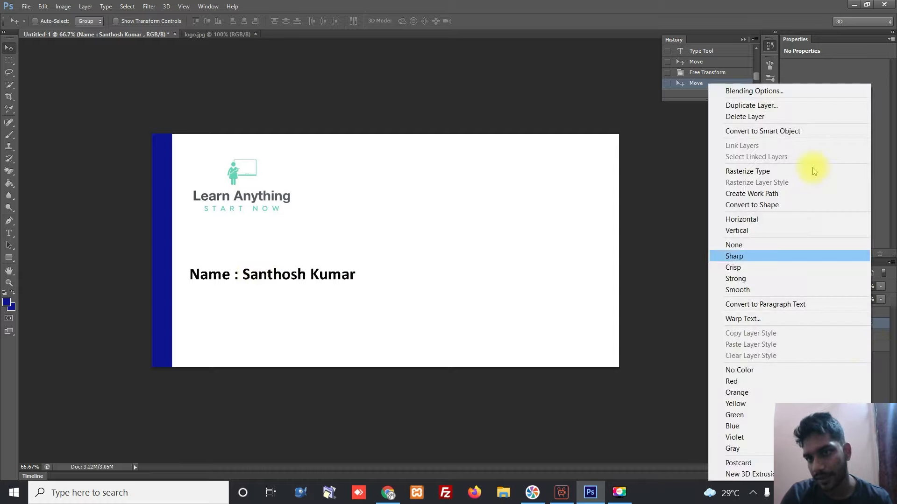
left_click(765, 106)
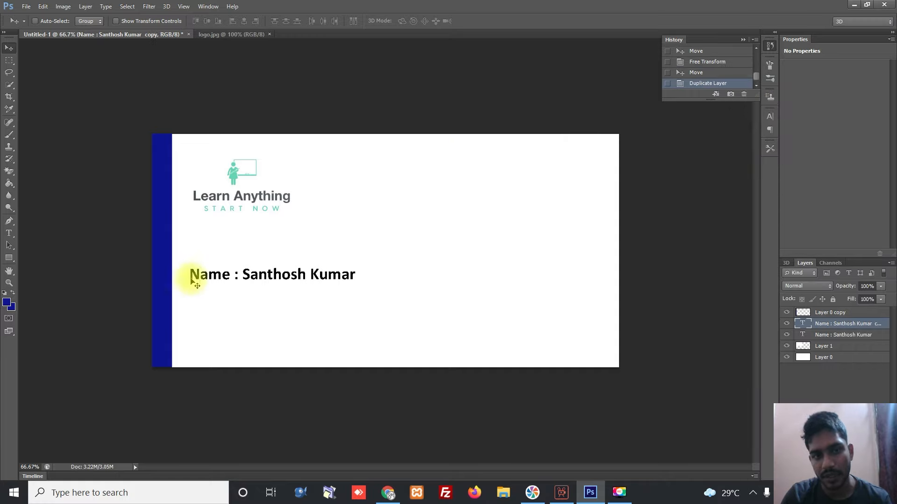
left_click_drag(262, 275, 266, 295)
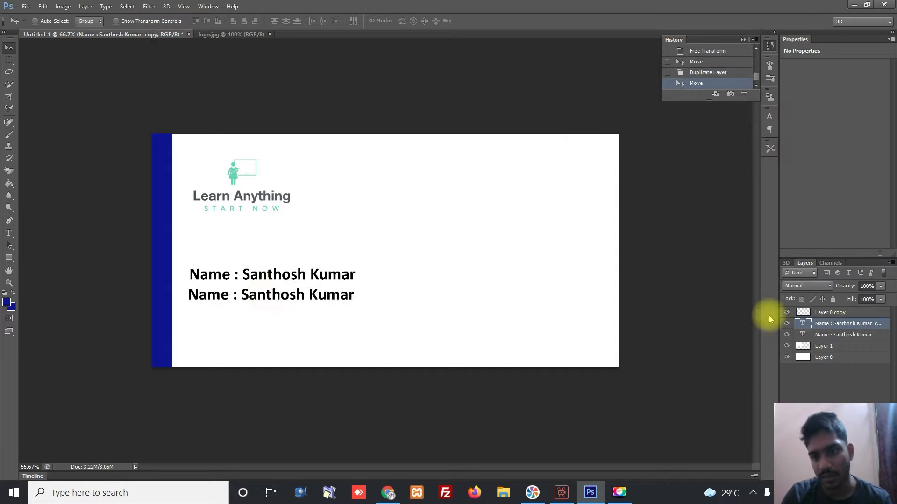
- Replace the copied text with the postal address and move it near the card's bottom
double_click(801, 327)
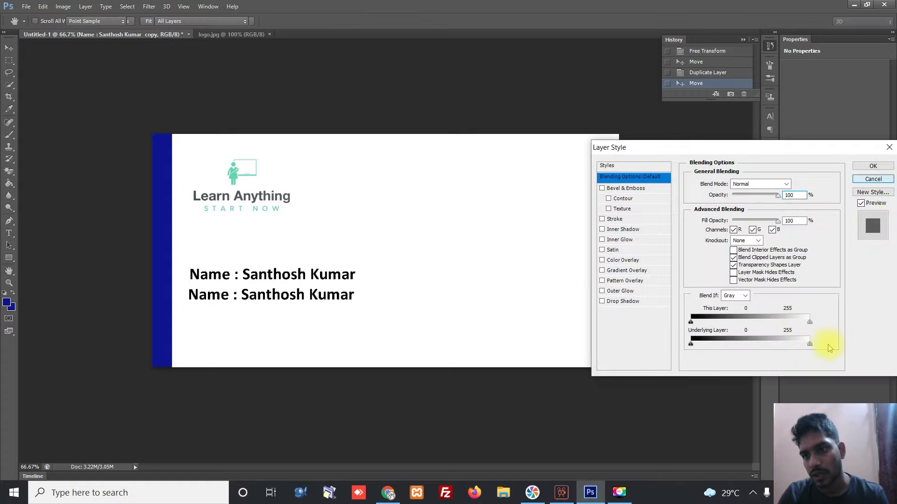
key("Escape")
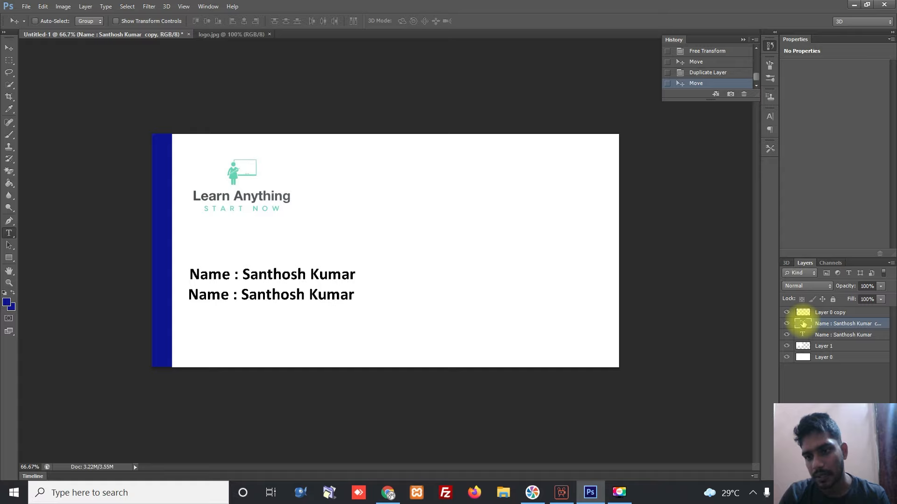
double_click(803, 324)
type("ad")
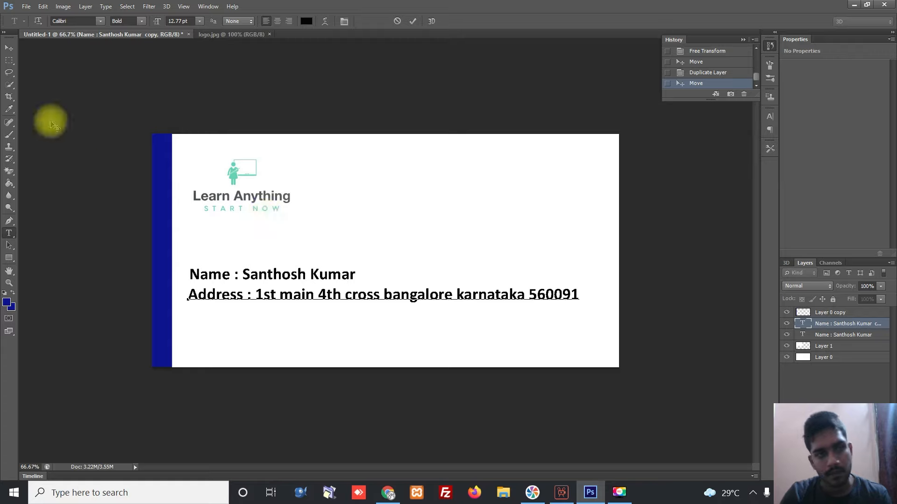
left_click(9, 47)
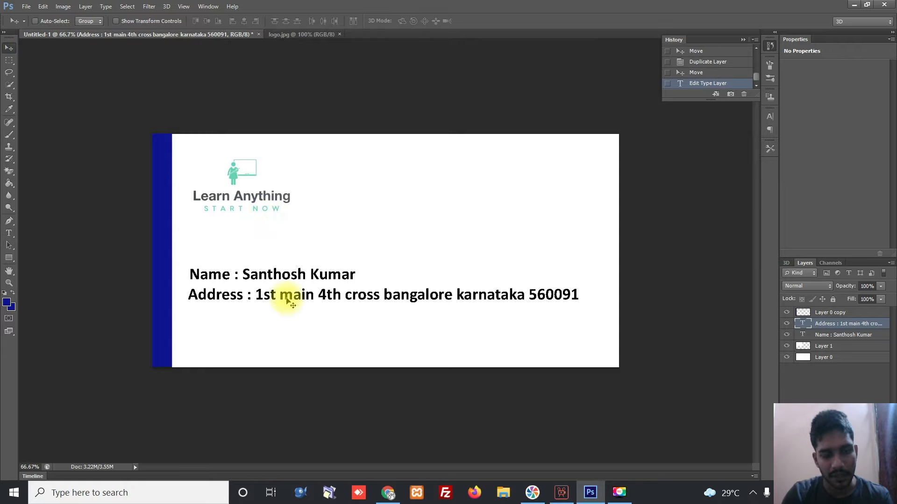
left_click_drag(282, 296, 285, 351)
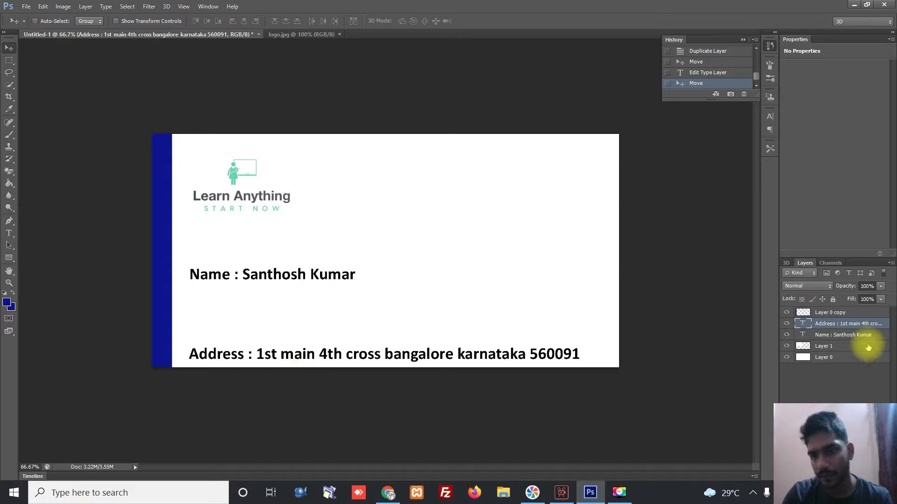
- Colour the address text red (#f70000)
double_click(802, 323)
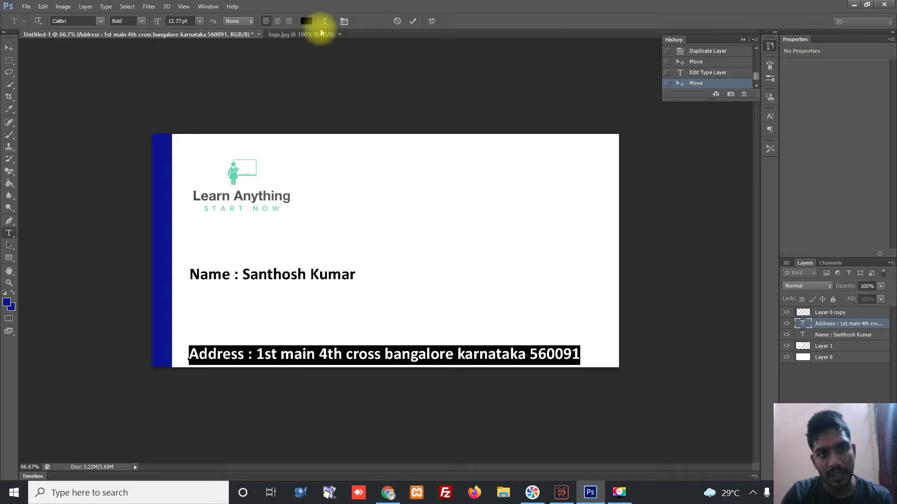
left_click(306, 21)
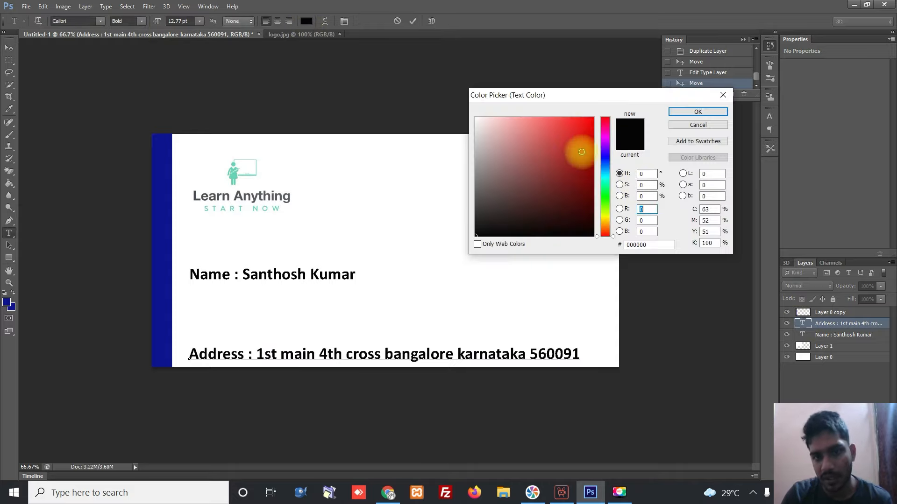
left_click(593, 122)
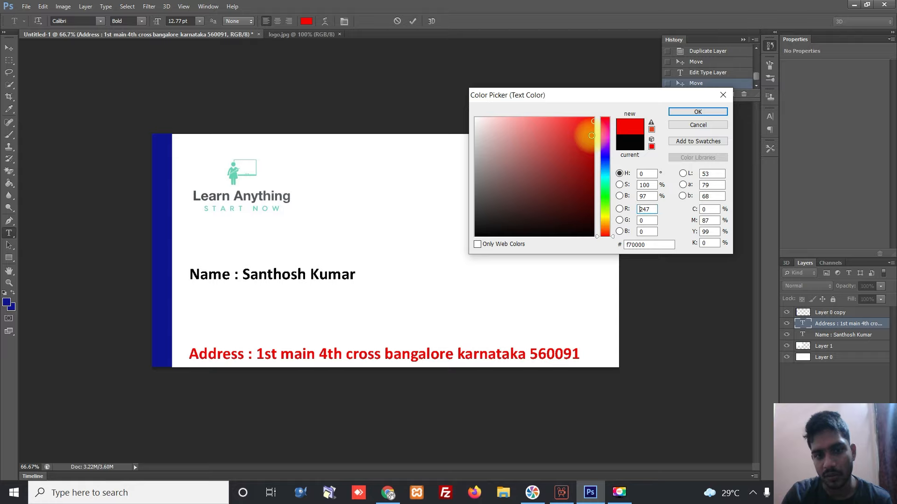
left_click(691, 113)
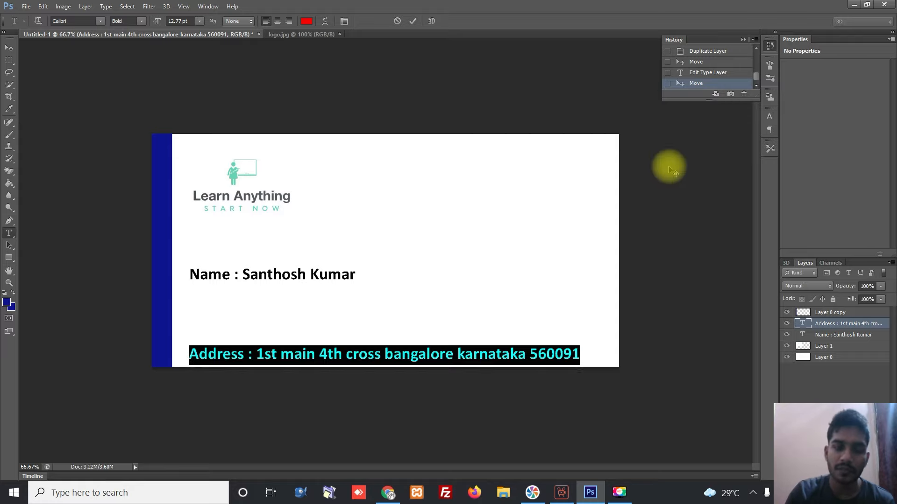
left_click(8, 48)
- Move the name line to the card's top-right corner
right_click(301, 275)
left_click(304, 280)
left_click_drag(300, 275, 547, 155)
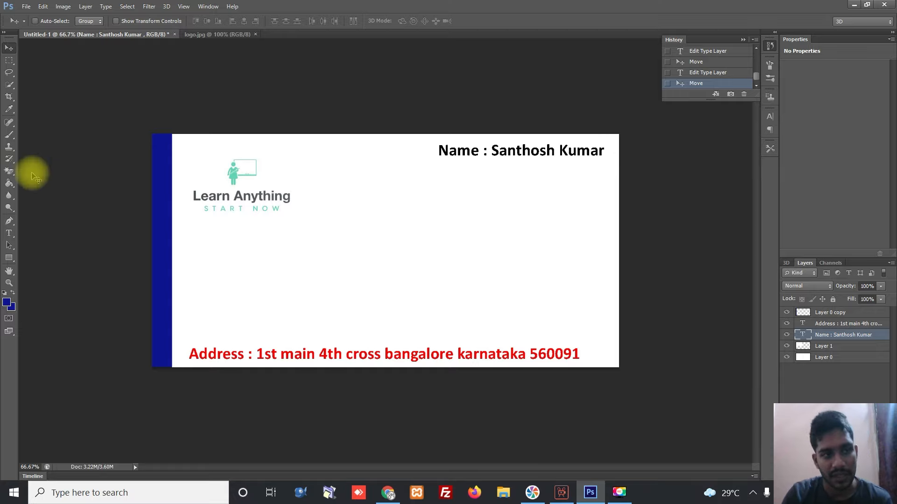
- Draw a magenta square below the logo and add a second 240 × 269 px magenta rectangle
left_click(10, 258)
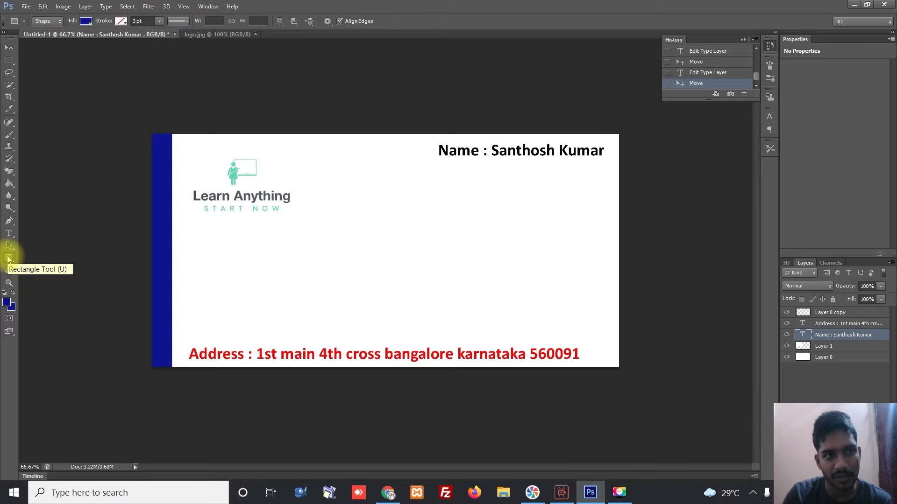
left_click_drag(206, 237, 281, 320)
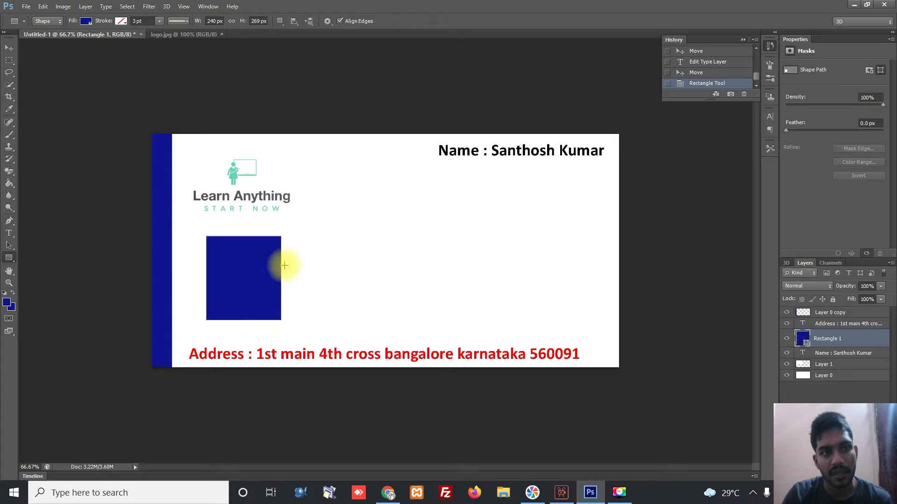
left_click(86, 21)
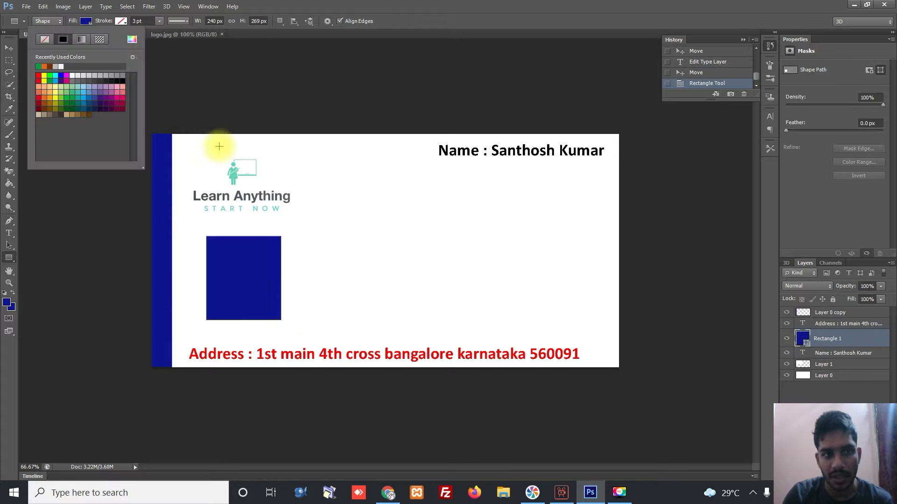
left_click(67, 78)
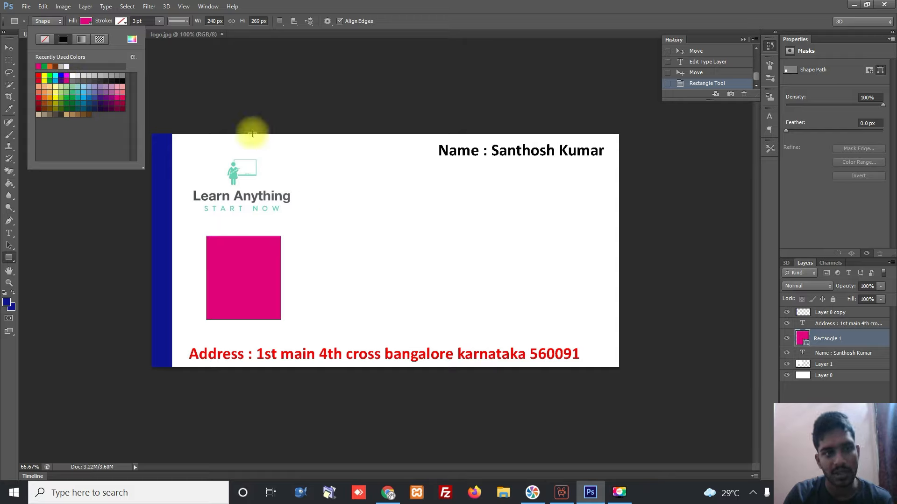
left_click(276, 100)
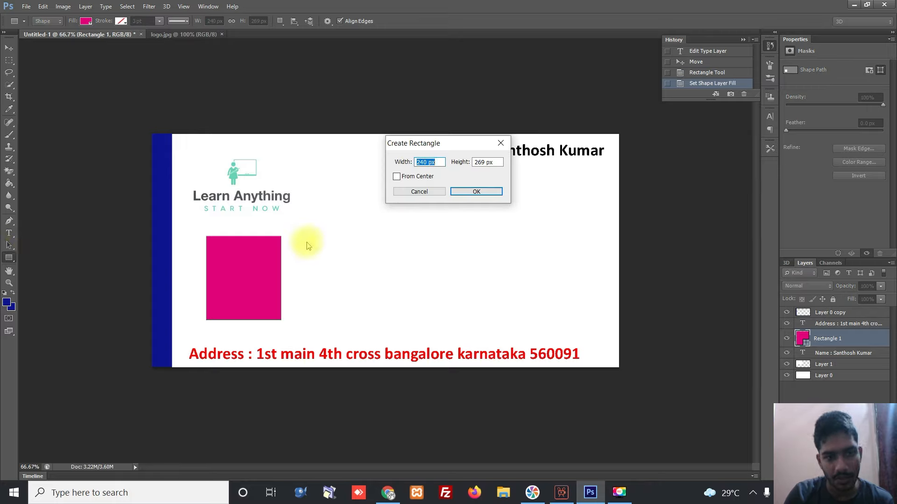
left_click(465, 192)
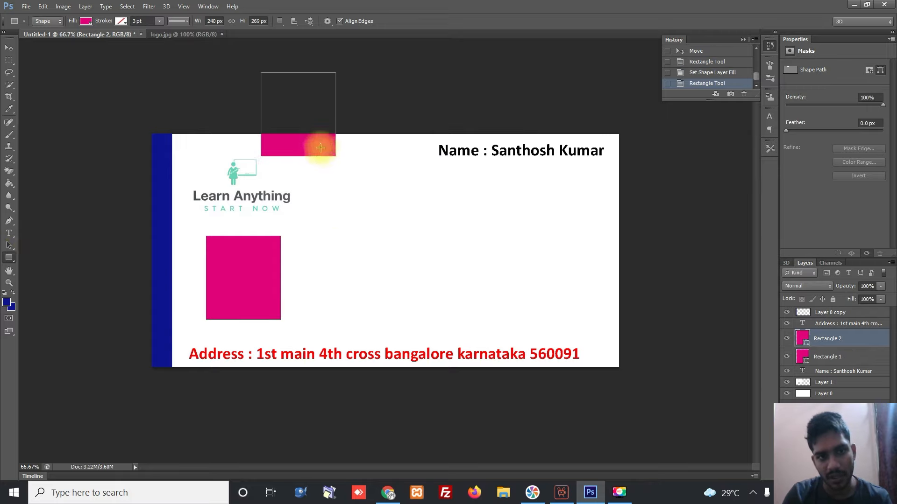
- Move the second magenta square beside the first and Alt-drag two copies to form an evenly spaced row of four
key("v")
left_click_drag(303, 148, 322, 262)
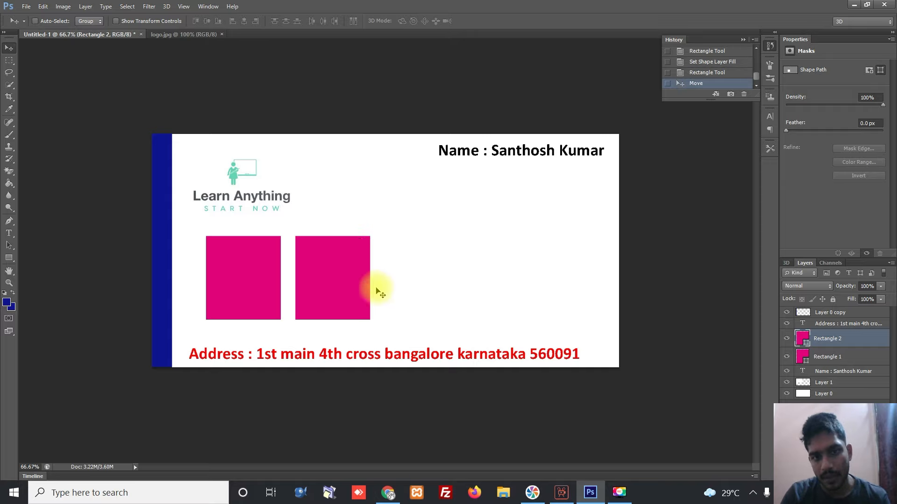
left_click_drag(379, 282, 441, 279)
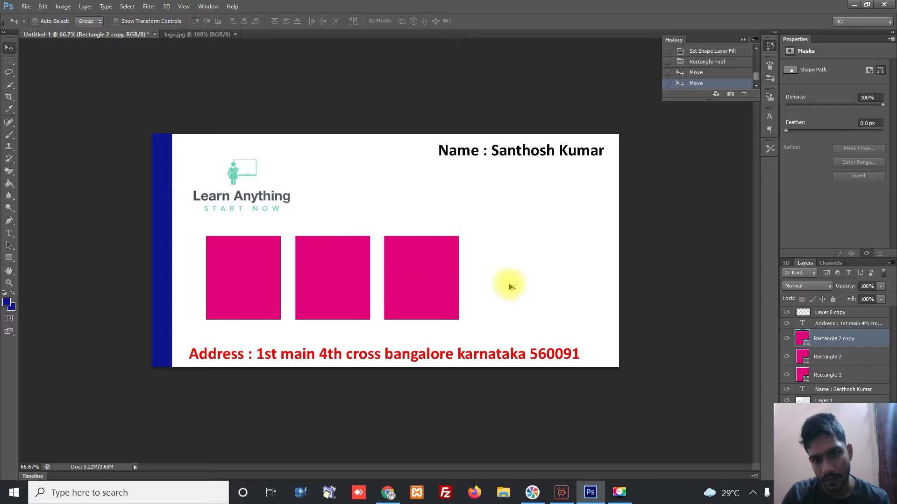
left_click_drag(529, 277, 510, 279)
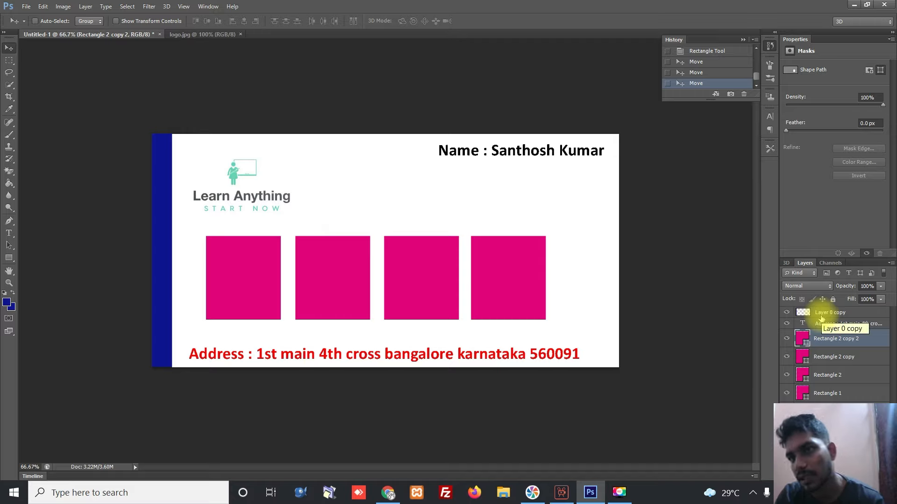
- Give Rectangle 2 copy 2 a red Color Overlay and a Drop Shadow
left_click(769, 66)
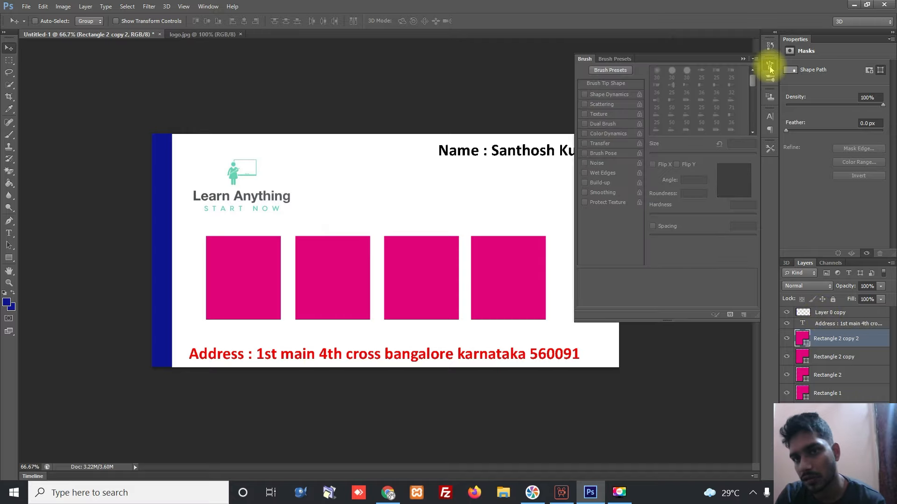
left_click(770, 68)
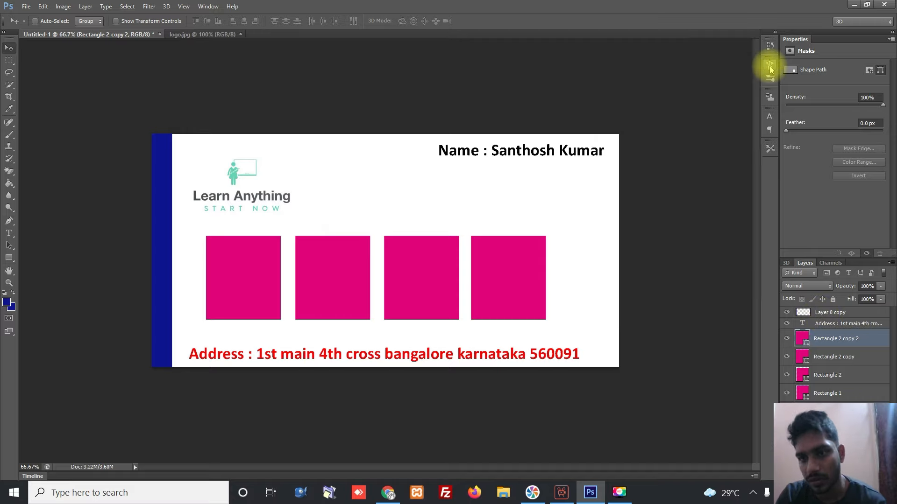
double_click(875, 347)
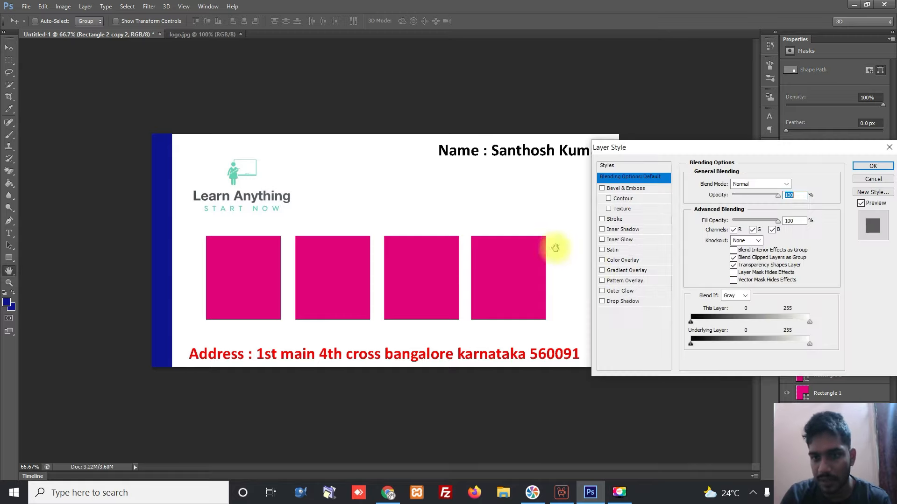
left_click(603, 260)
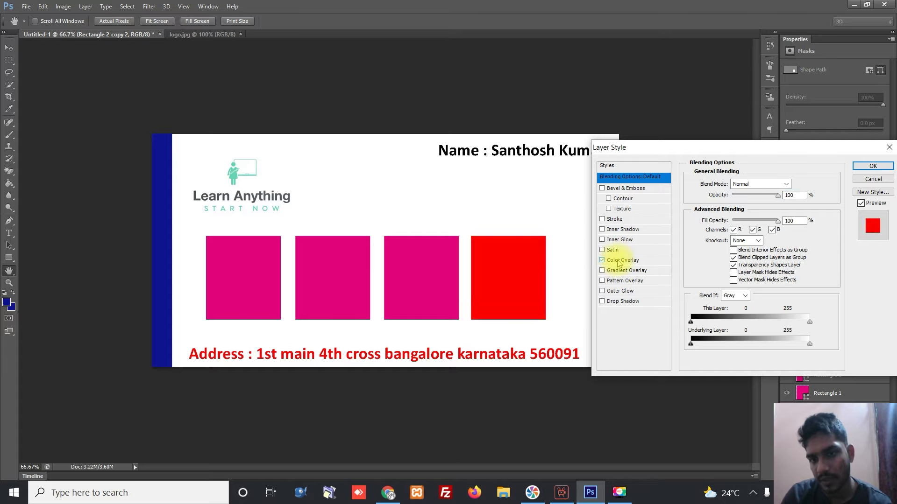
left_click(621, 260)
left_click(797, 183)
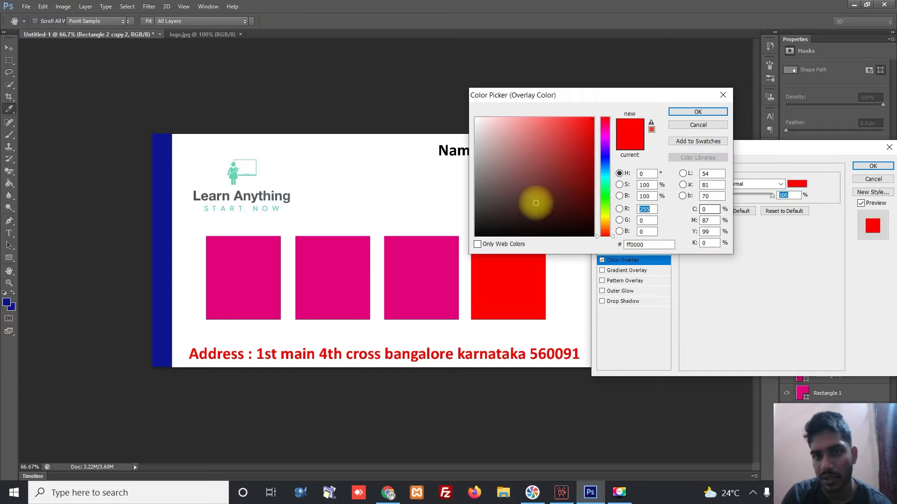
left_click(699, 112)
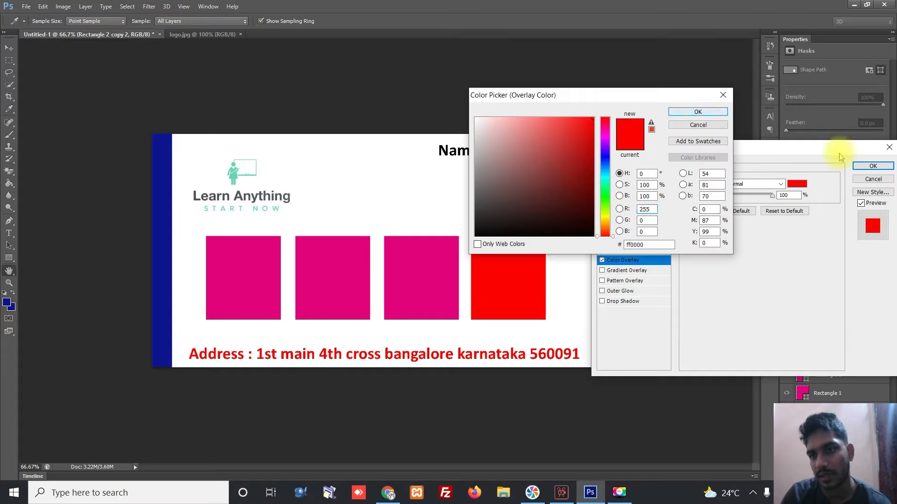
left_click(602, 302)
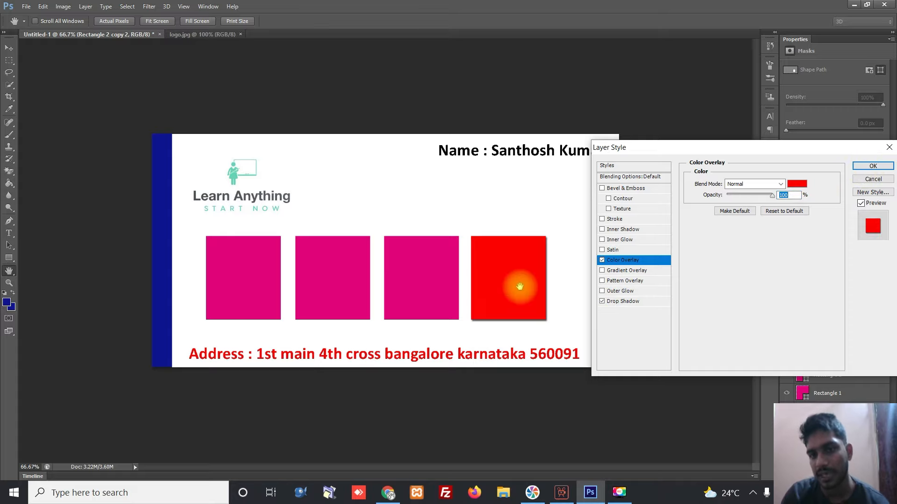
left_click(884, 168)
right_click(423, 253)
left_click(439, 260)
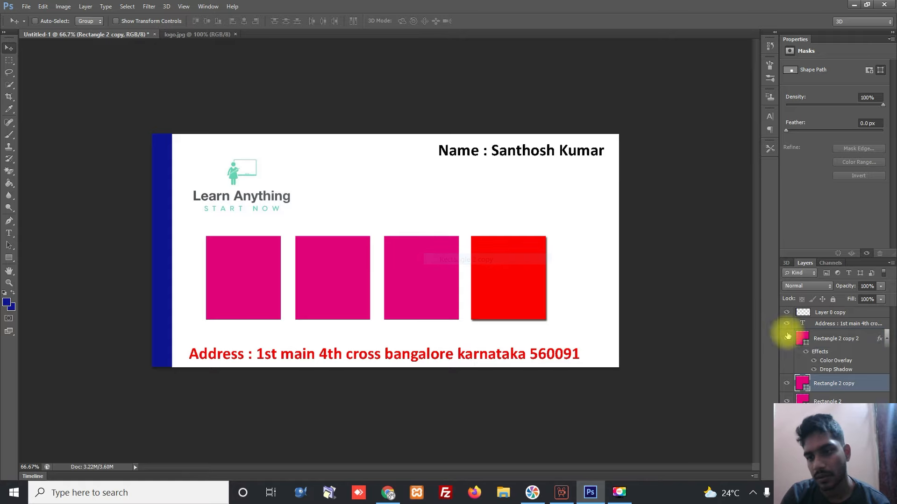
- Give the third square, Rectangle 2 copy, an azure blue Color Overlay
double_click(865, 382)
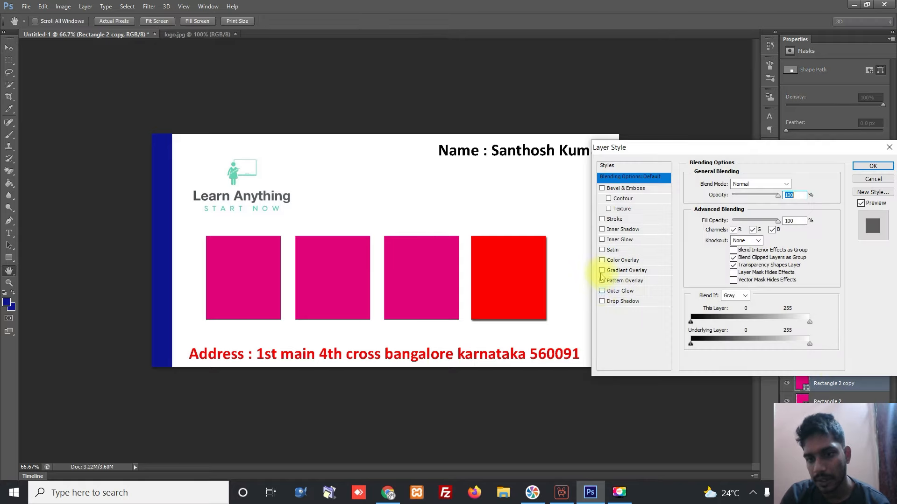
left_click(621, 261)
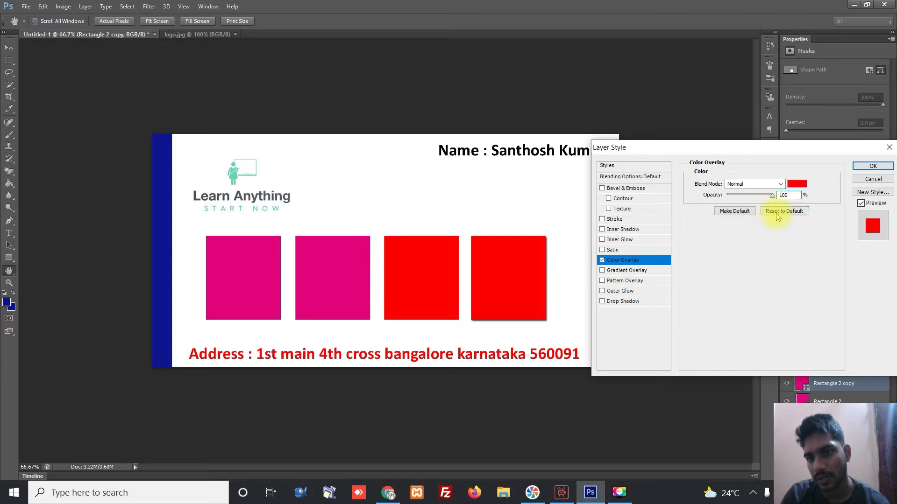
left_click(796, 184)
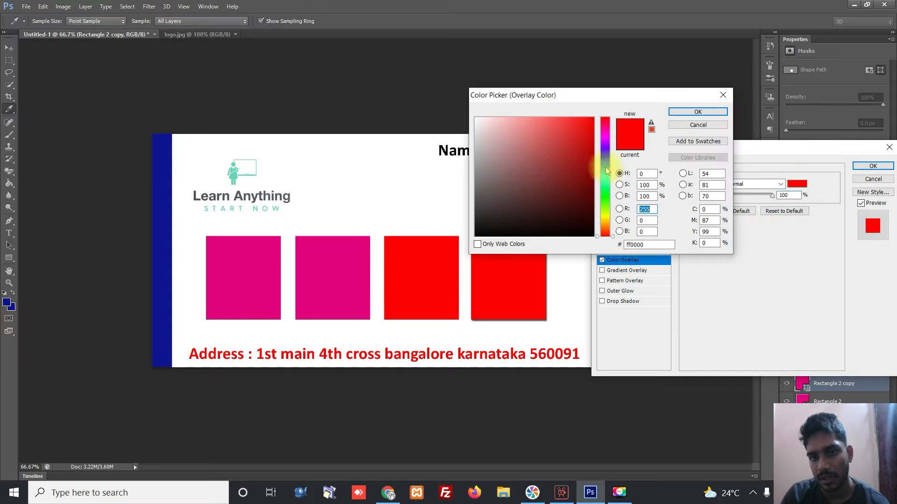
left_click(606, 171)
left_click(698, 111)
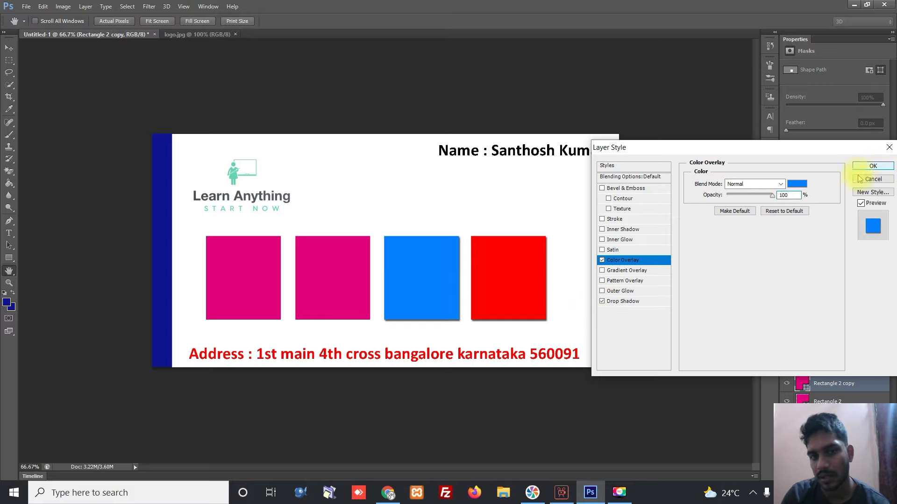
left_click(873, 166)
- Give the second square, Rectangle 2, a yellow-green (#c0ff00) Color Overlay
right_click(344, 257)
left_click(376, 262)
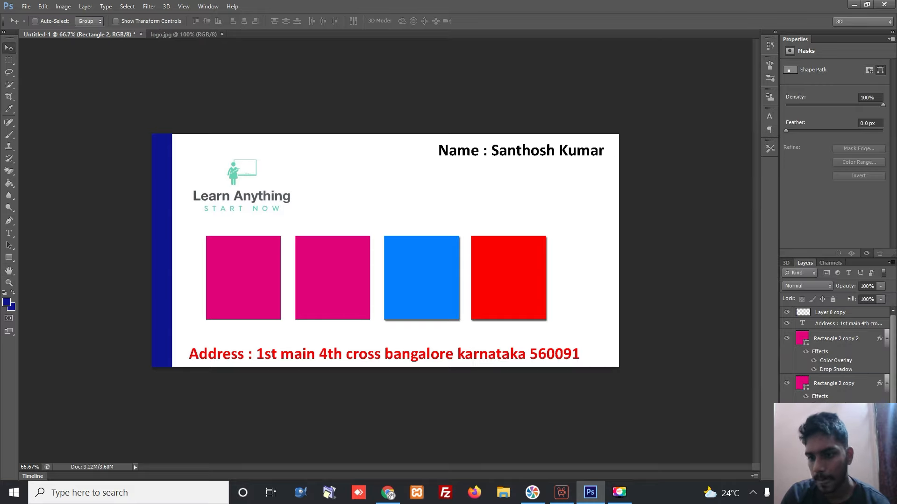
double_click(857, 429)
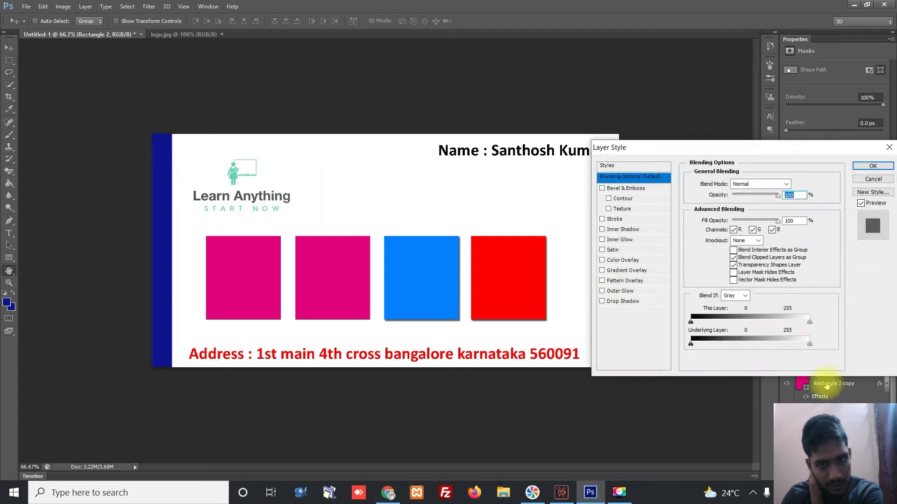
left_click(602, 260)
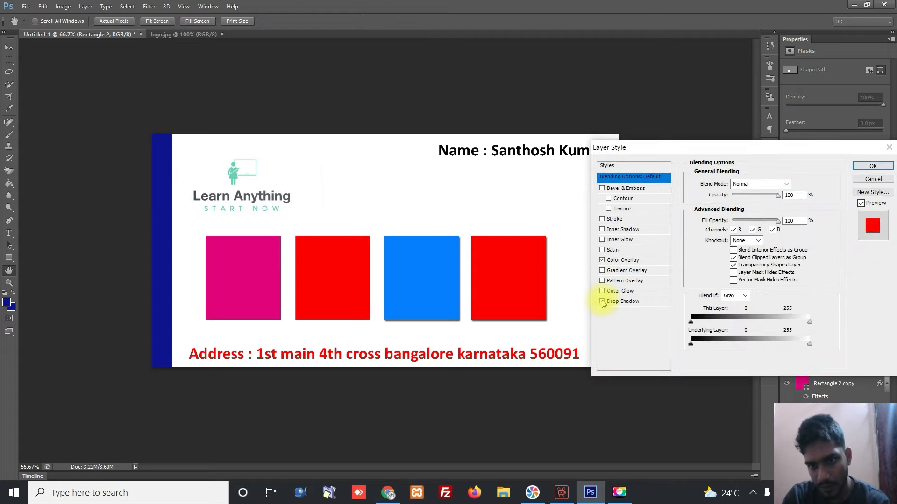
left_click(624, 259)
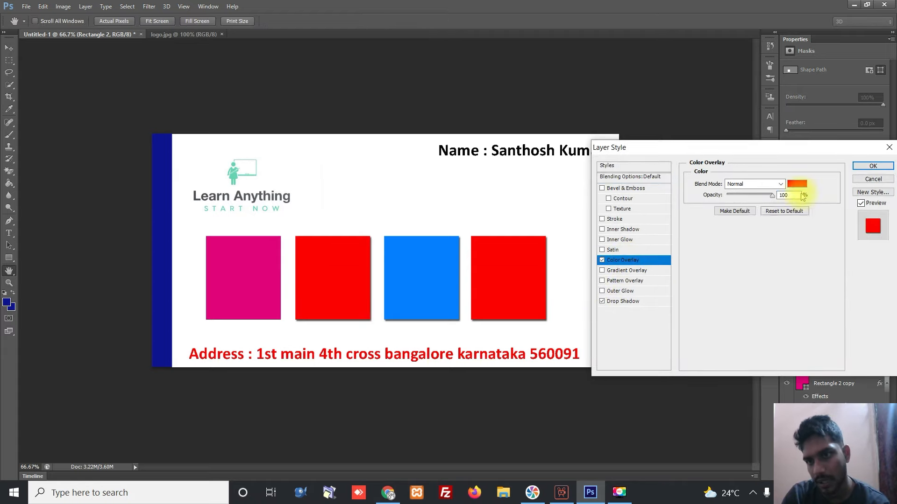
left_click(796, 185)
left_click(606, 213)
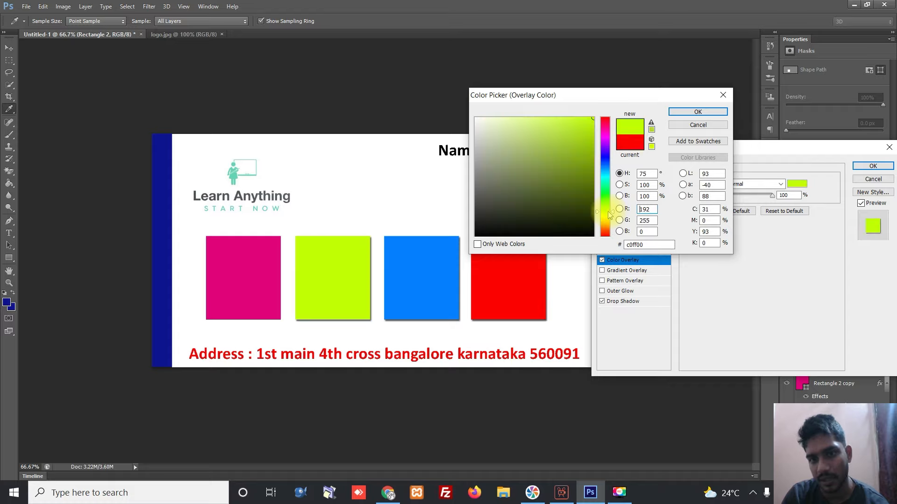
left_click(697, 113)
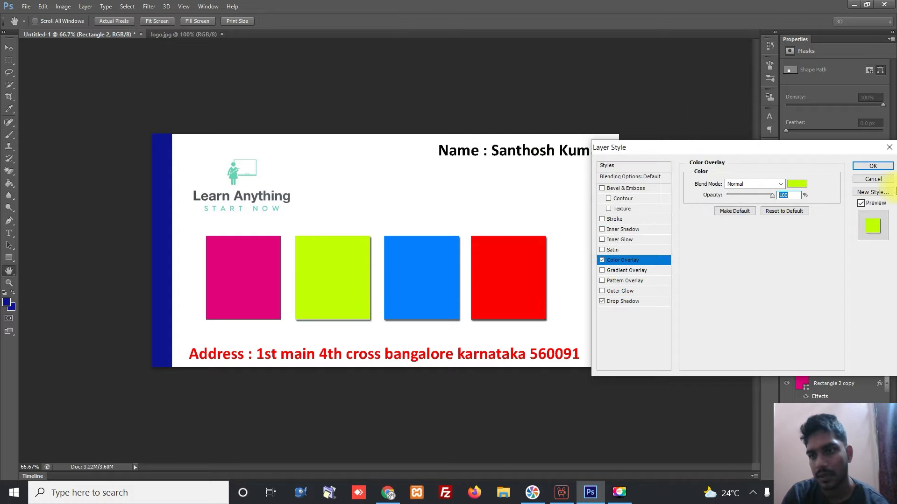
key("Return")
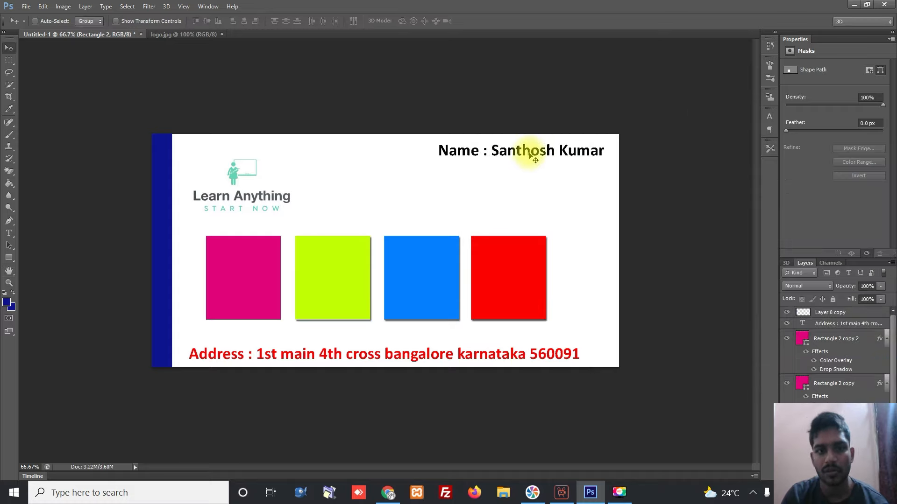
- Duplicate the name text layer, raise it above the squares, and drag it onto them
right_click(529, 156)
left_click(541, 161)
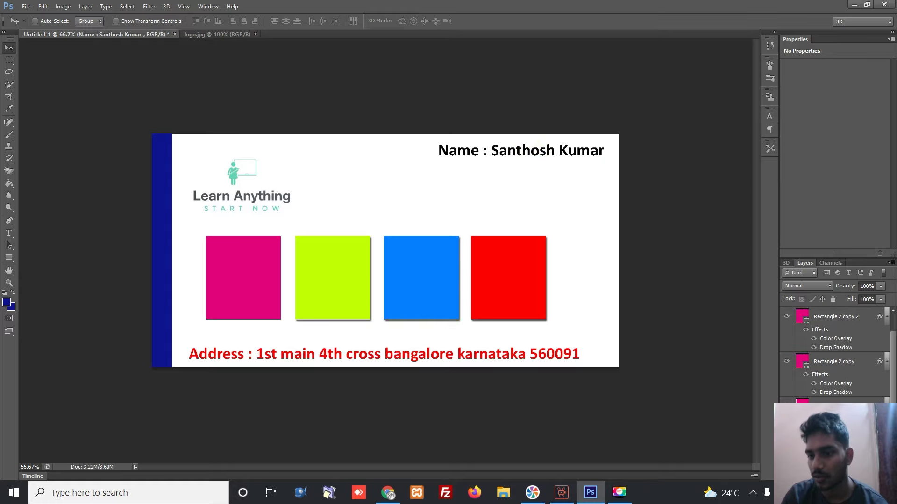
right_click(836, 468)
left_click(777, 92)
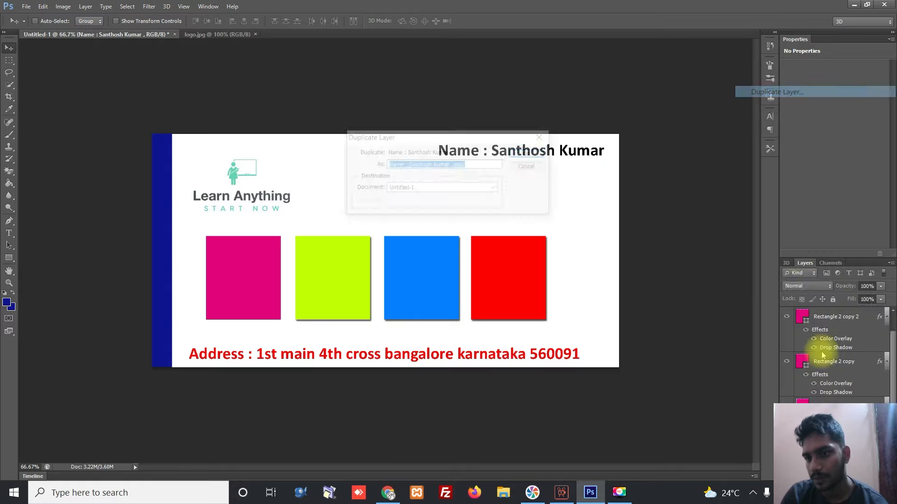
left_click(529, 153)
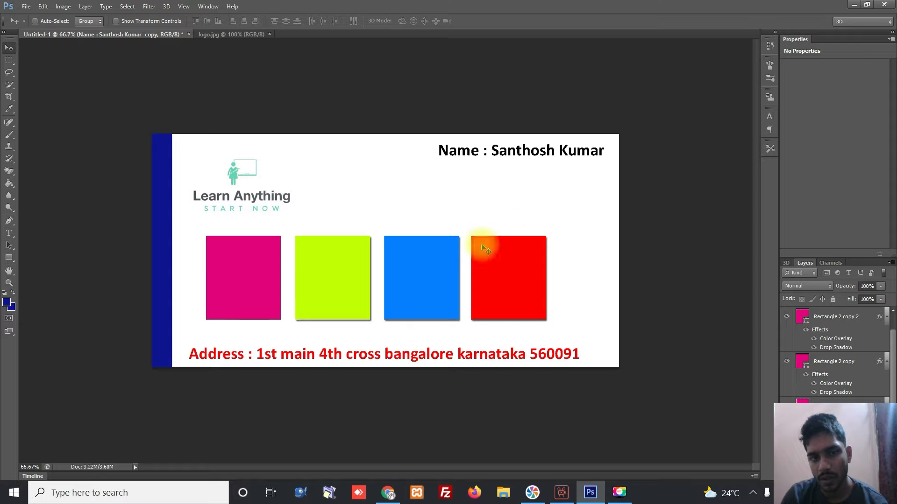
left_click_drag(811, 462, 812, 348)
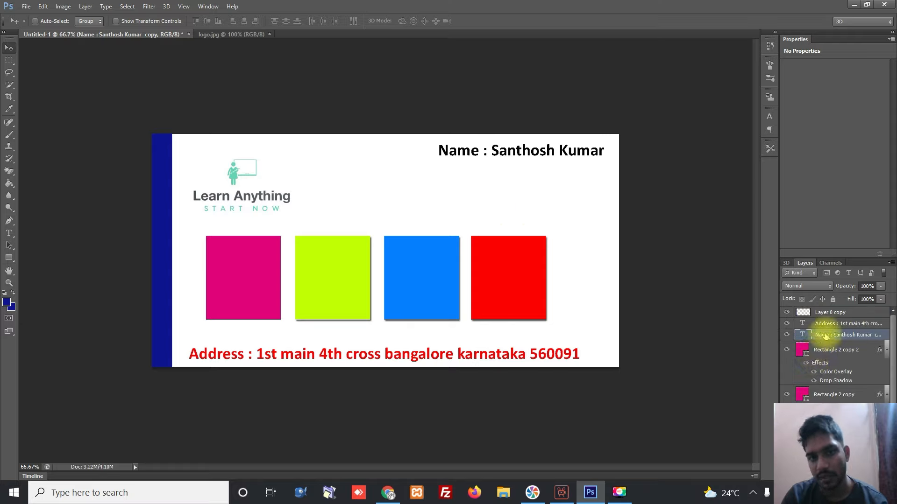
left_click_drag(509, 150, 311, 283)
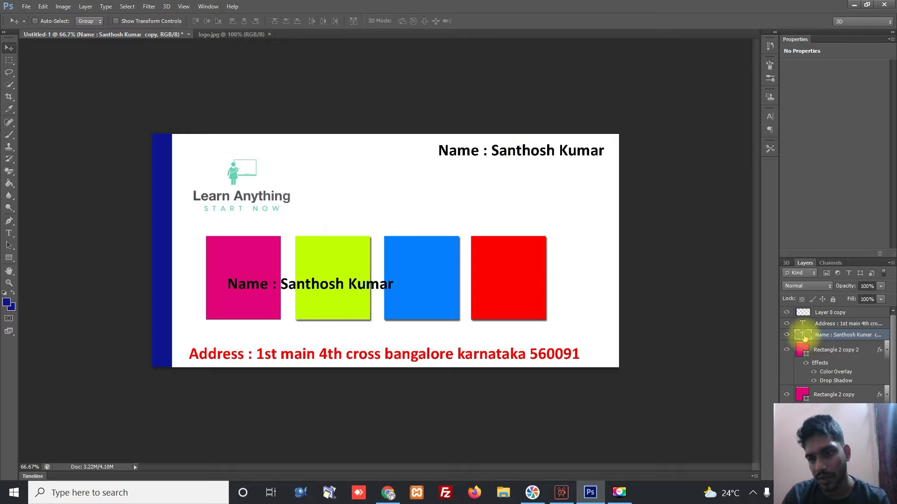
- Change the copied text to 'Adobe' and make it white
double_click(803, 336)
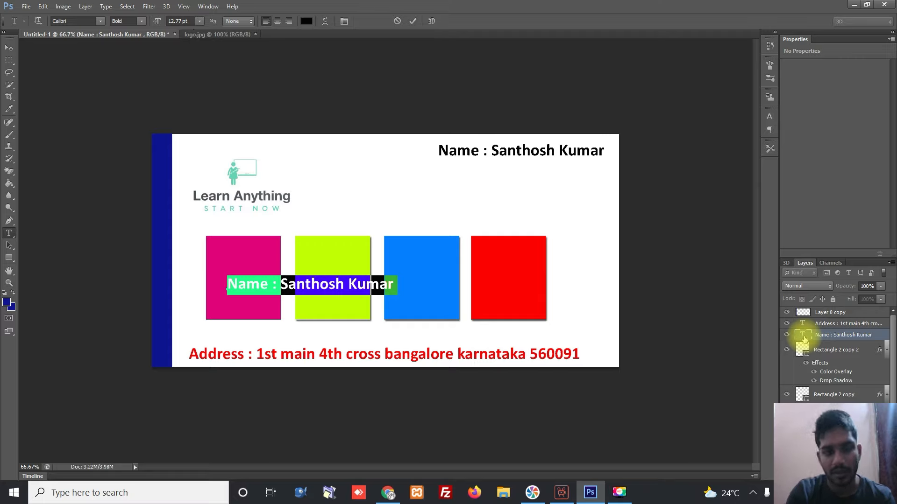
type("adobe")
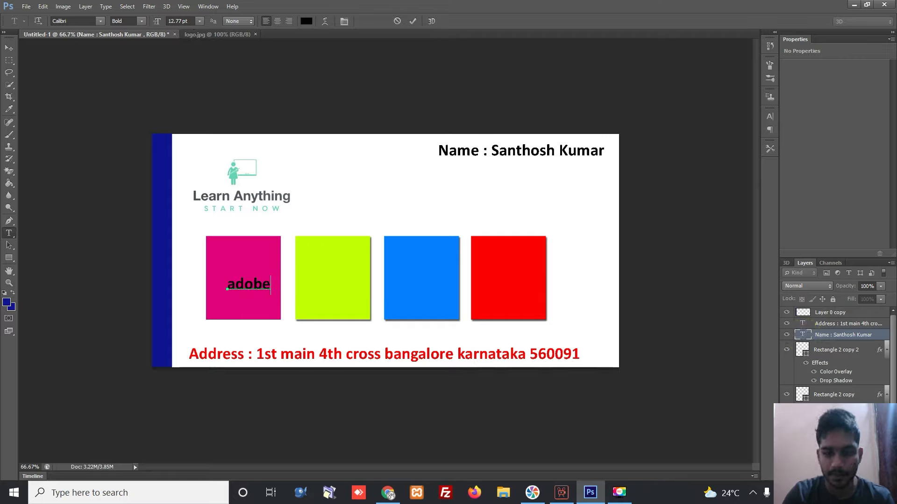
key("BackSpace")
type("A")
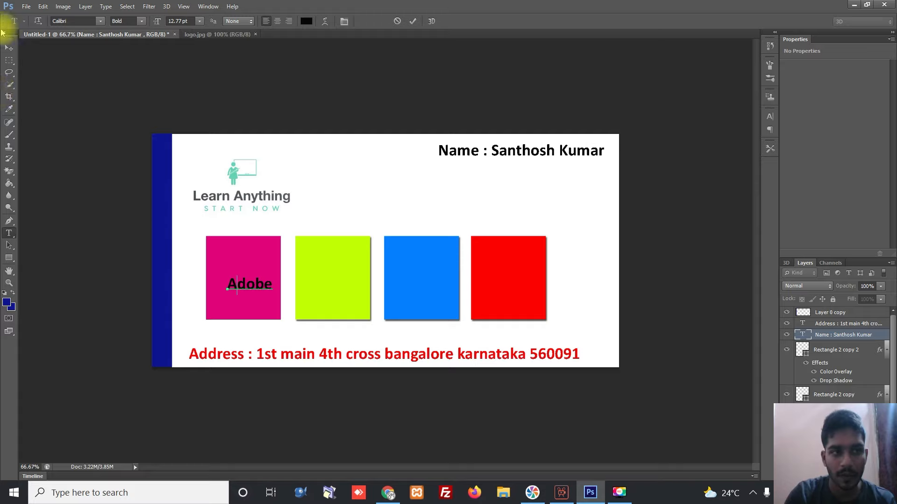
left_click(306, 21)
left_click(476, 119)
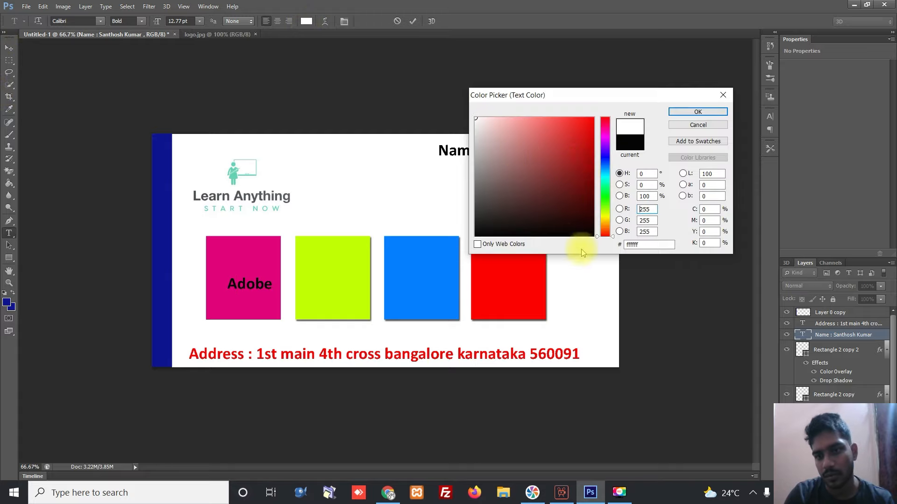
left_click(698, 111)
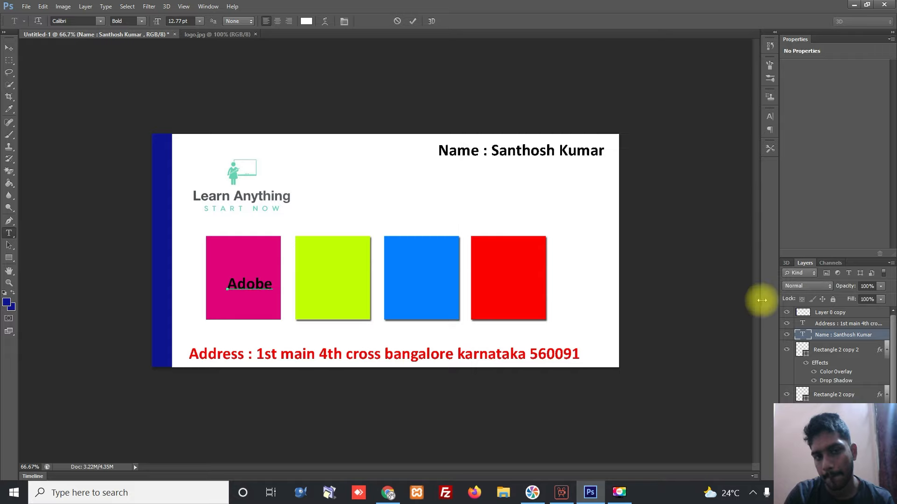
left_click(306, 21)
left_click(549, 187)
left_click_drag(516, 140, 457, 100)
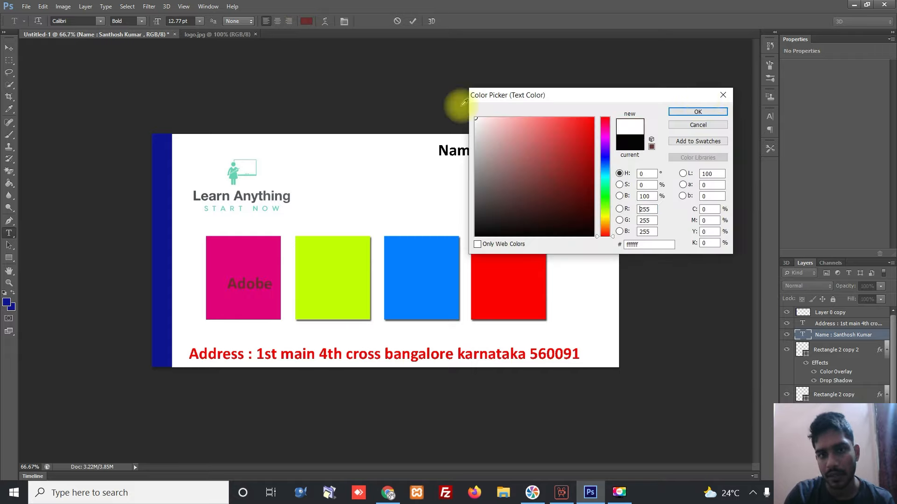
left_click(698, 113)
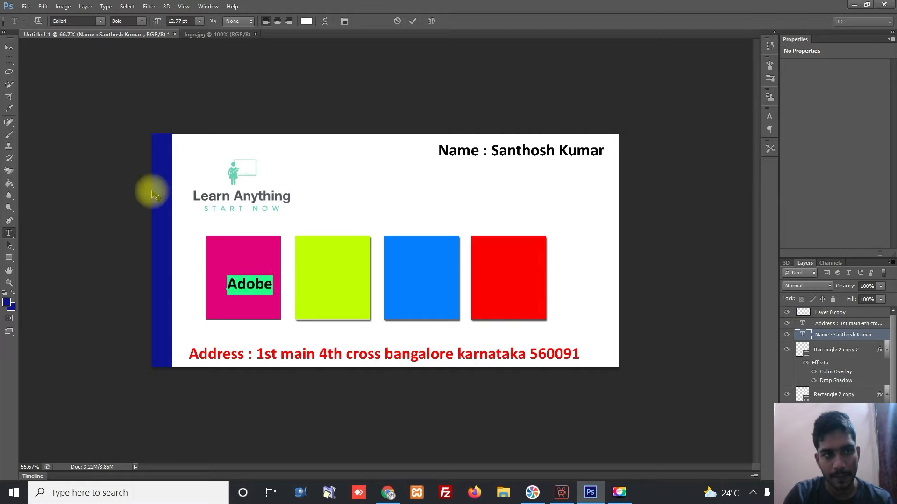
left_click(9, 48)
- Centre the Adobe label in the pink square and Alt-drag copies into the other squares
left_click_drag(248, 291, 327, 290)
left_click_drag(327, 290, 509, 295)
- Retype the green square's label as 'Photoshop', nudge it left, and start free-transforming it
right_click(332, 291)
left_click(355, 295)
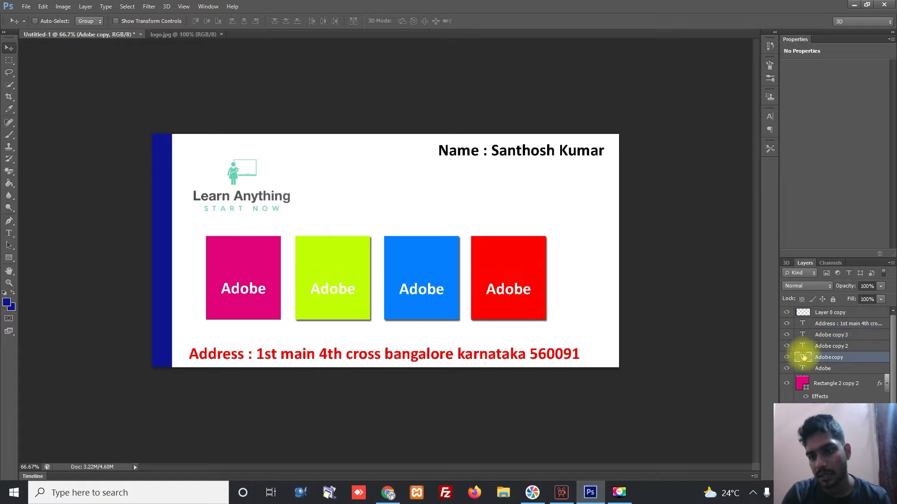
double_click(803, 356)
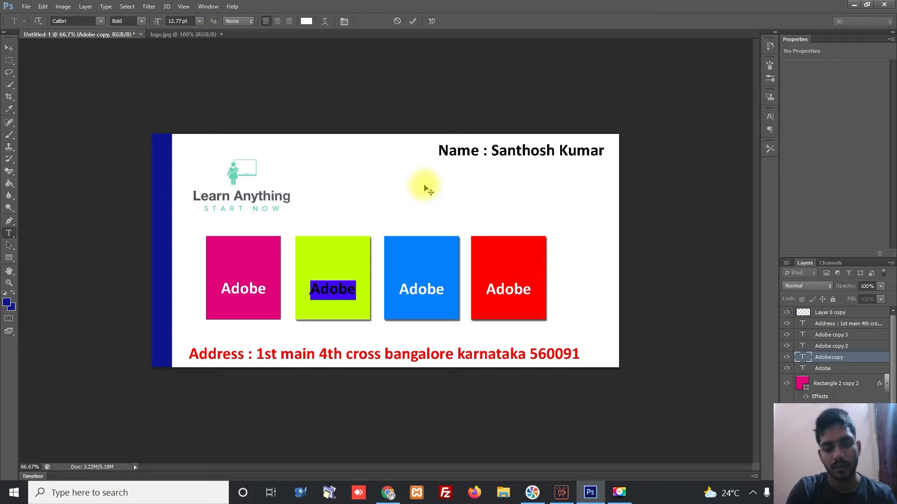
type("photoshop")
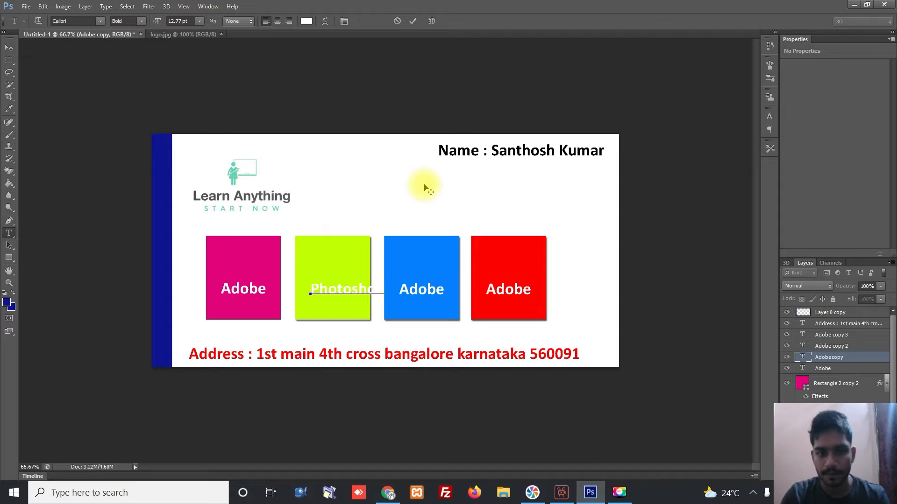
left_click(9, 47)
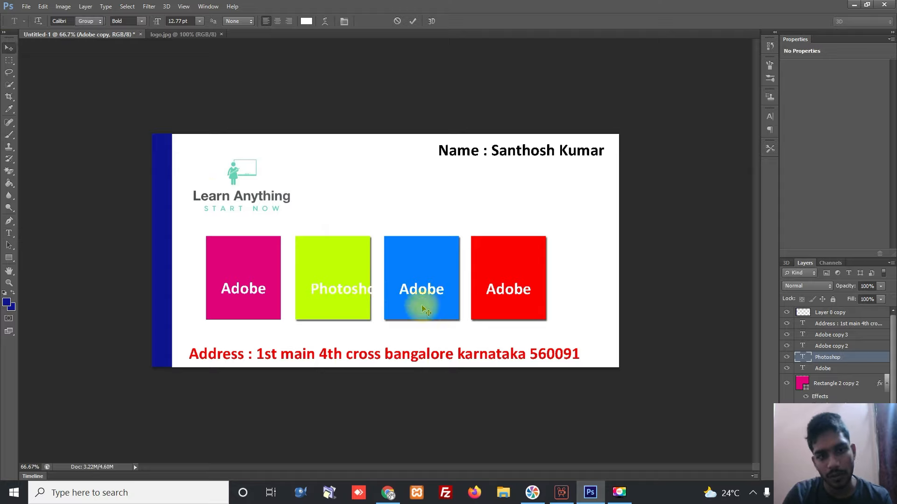
left_click_drag(338, 289, 329, 289)
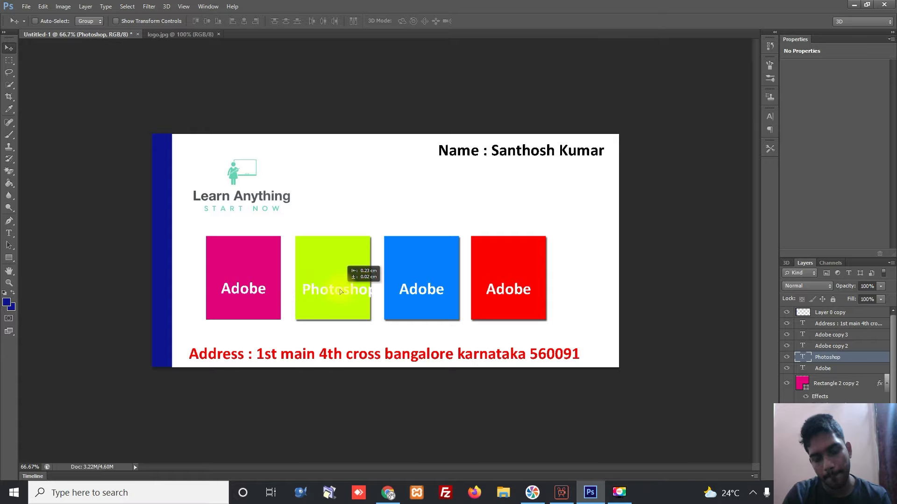
key("ctrl+t")
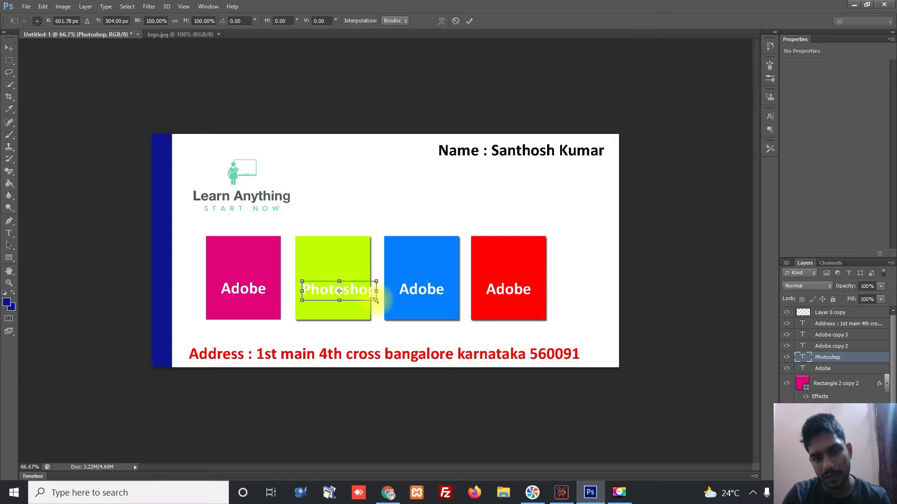